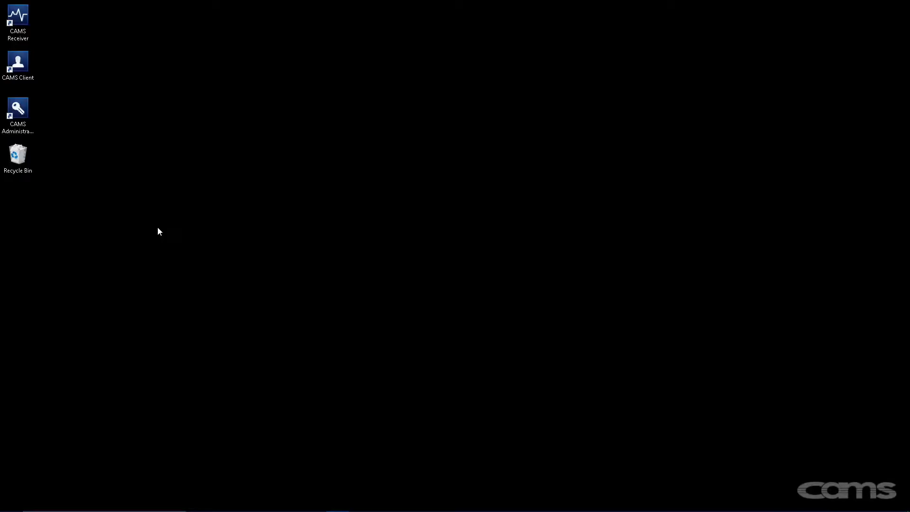
- Launch CAMS Administrator and log in with the admin username and password
double_click(27, 116)
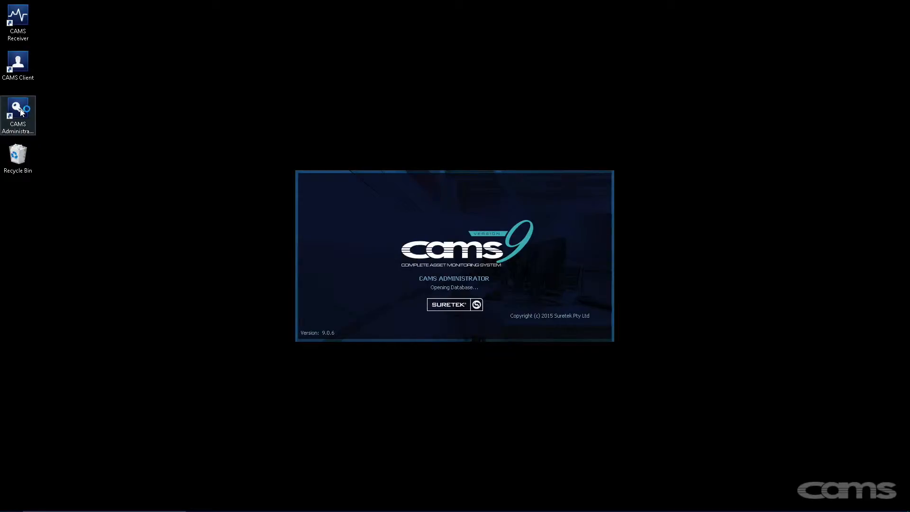
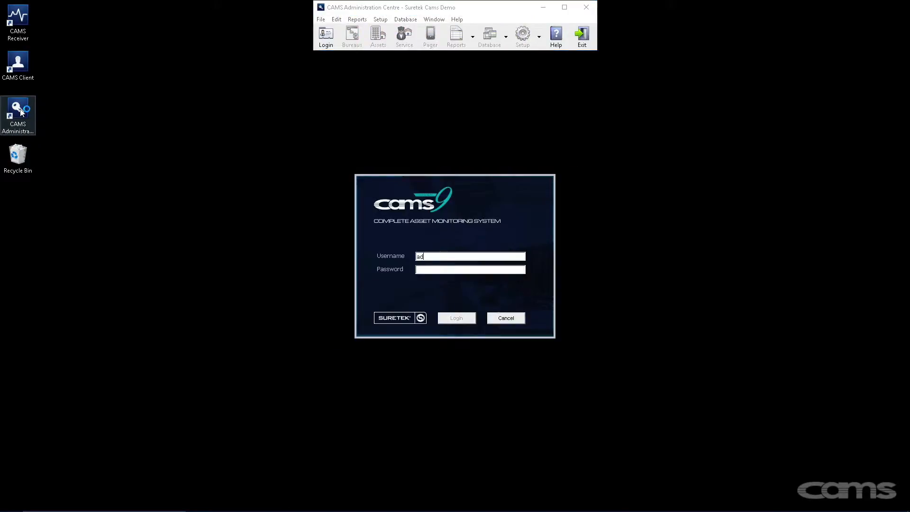
key(Return)
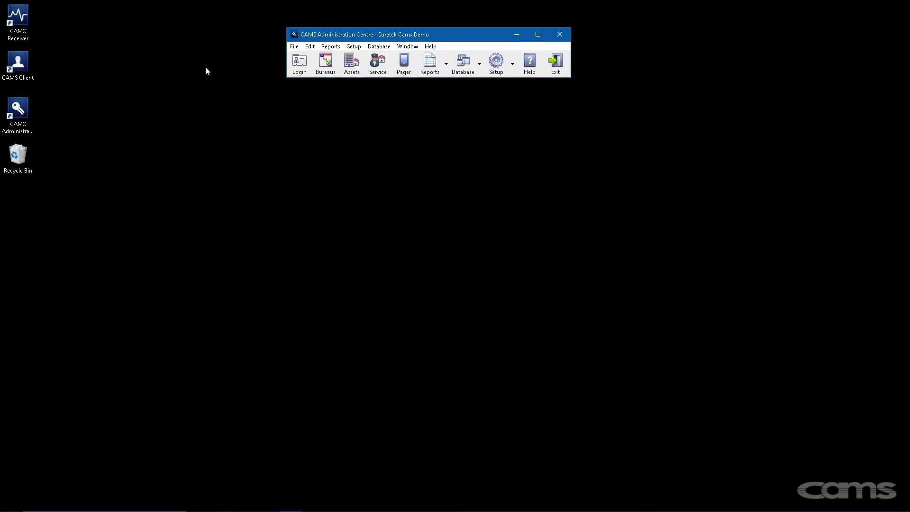
- Open Bureau Setup from the Edit menu and add a new bureau record, ID 8
click(310, 48)
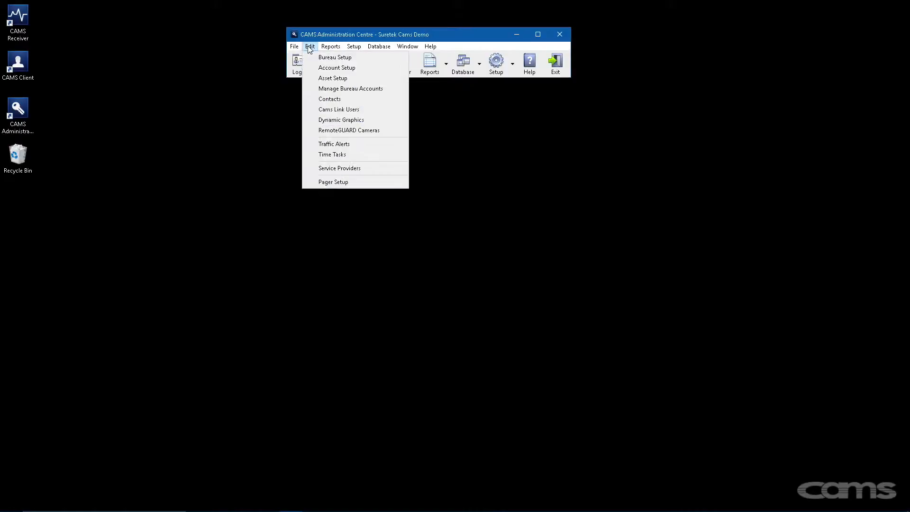
click(322, 57)
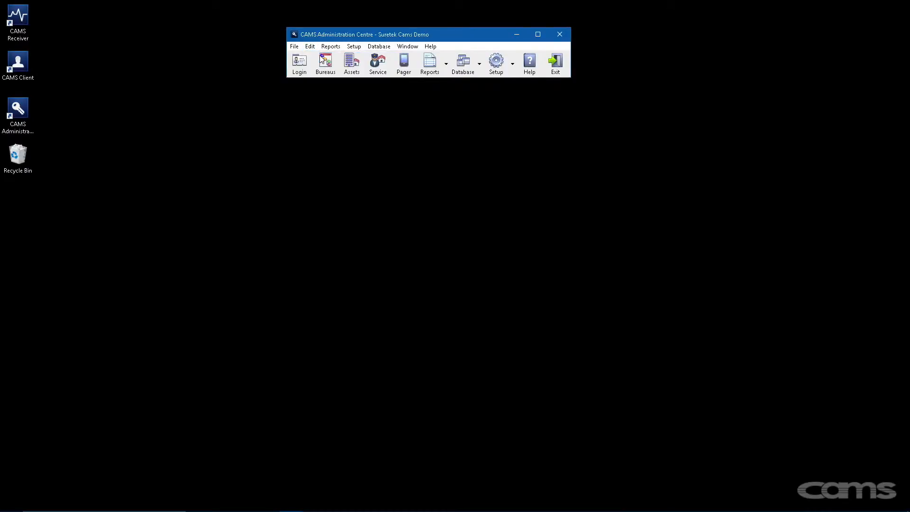
drag(327, 91, 279, 90)
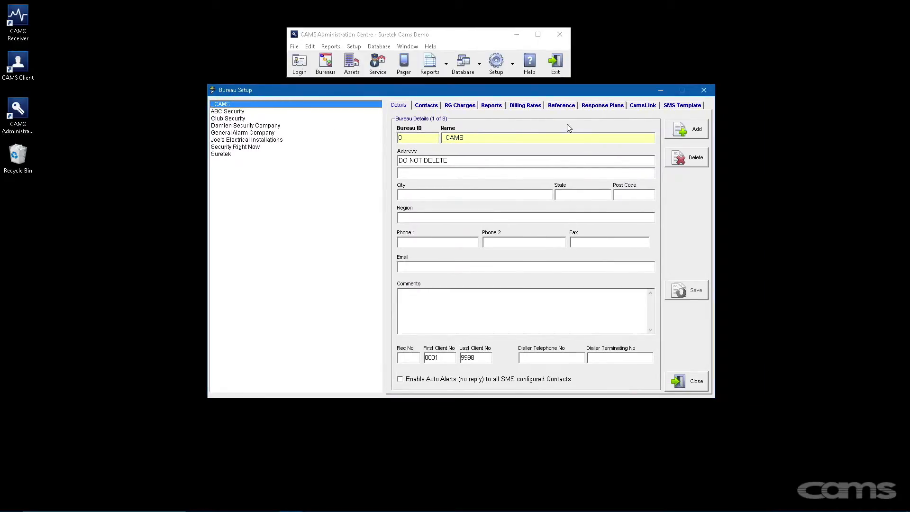
click(683, 132)
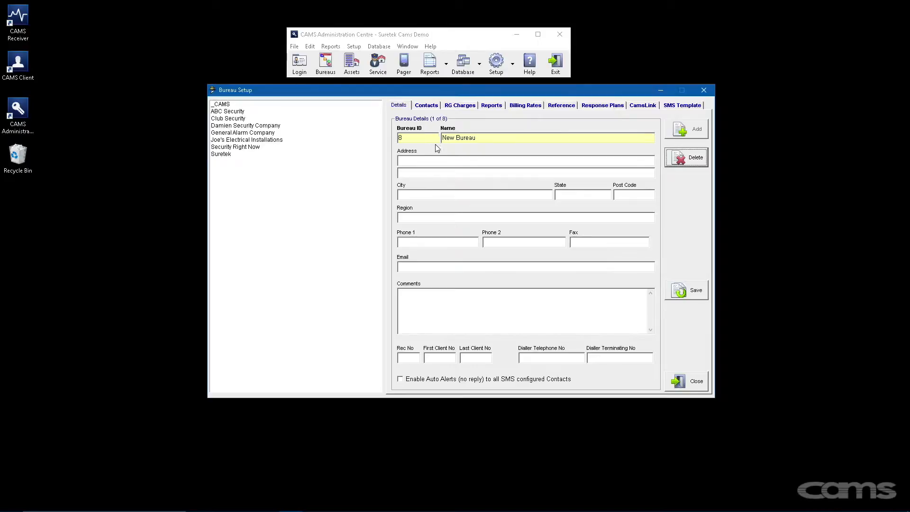
- Name the bureau 'YXZ Security' at 1 Alpha Street, choosing Sydenham from the postcode lookup
drag(477, 137, 441, 137)
text(YXZ Security)
key(Tab)
text(1 Alpha Street)
click(423, 193)
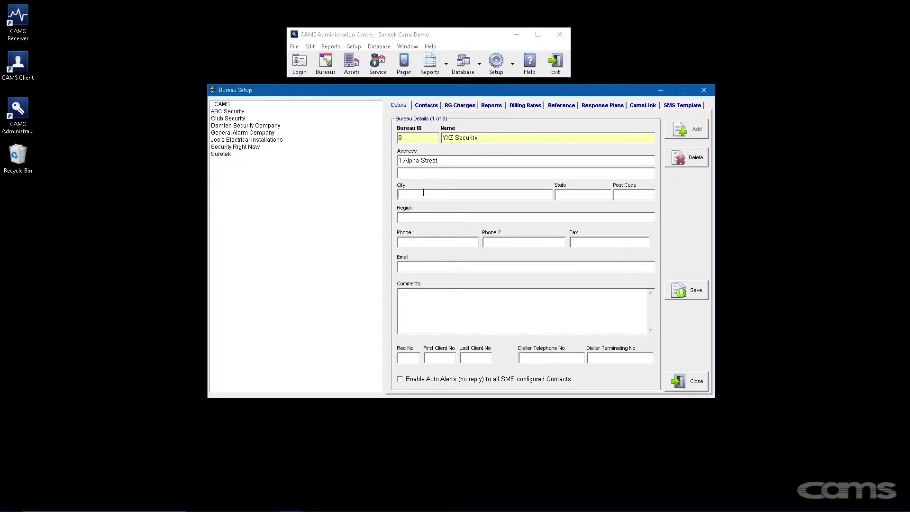
text(Syd)
double_click(428, 245)
- Enter the bureau's two phone numbers, fax, e-mail address and a technician password comment
click(428, 245)
key(Tab)
text(9111 2121)
key(Tab)
text(9111 2211)
key(Tab)
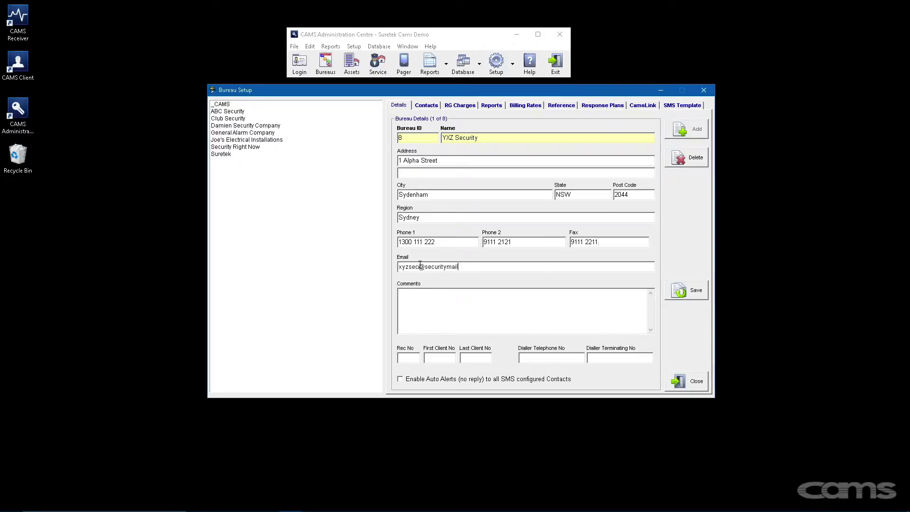
click(430, 295)
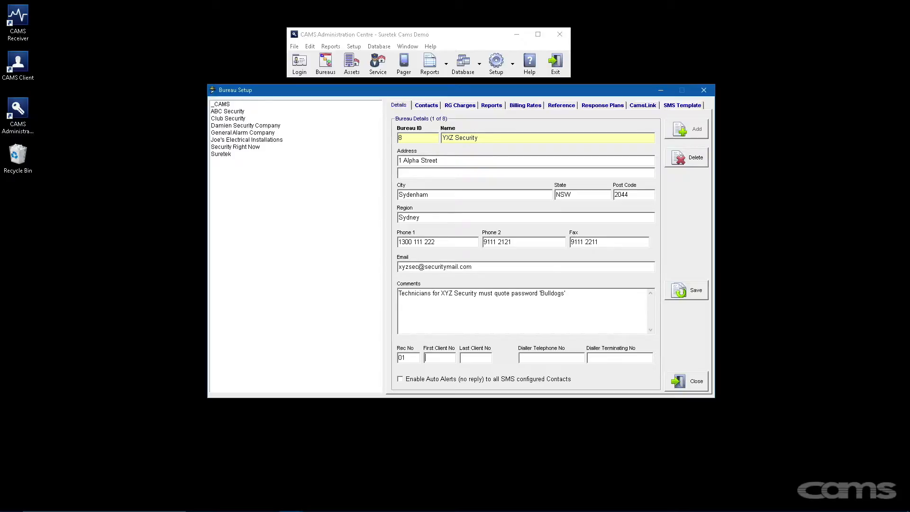
- Set client numbers 8000 to 8999, enter both dialler numbers, and enable auto alerts
text(8000)
click(462, 357)
text(8999)
text(345)
text( 2)
text(111)
text(9111)
text( 0001)
click(399, 380)
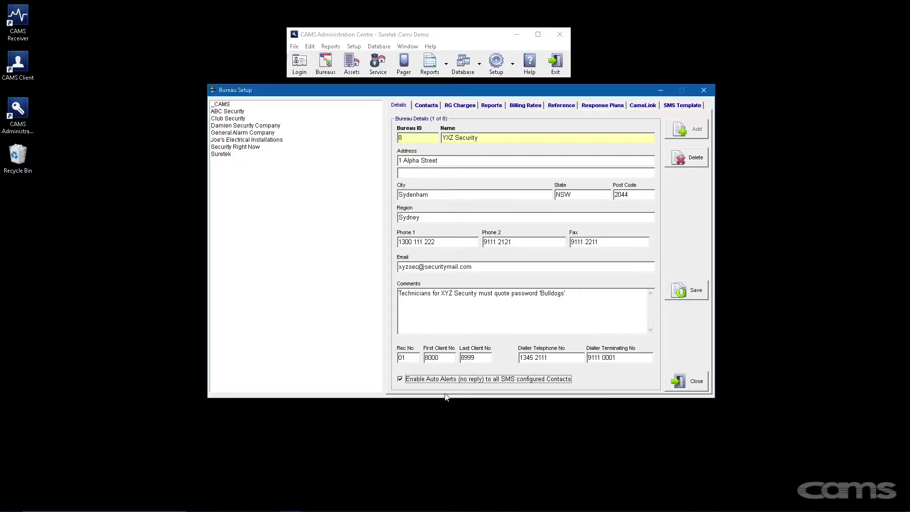
- Save YXZ Security as bureau 9 of 9 and show its Contacts tab
click(684, 291)
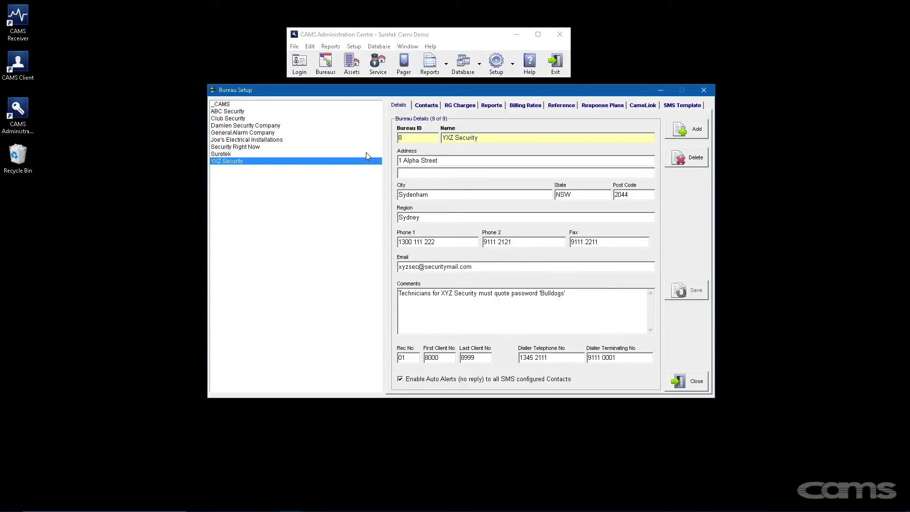
click(426, 108)
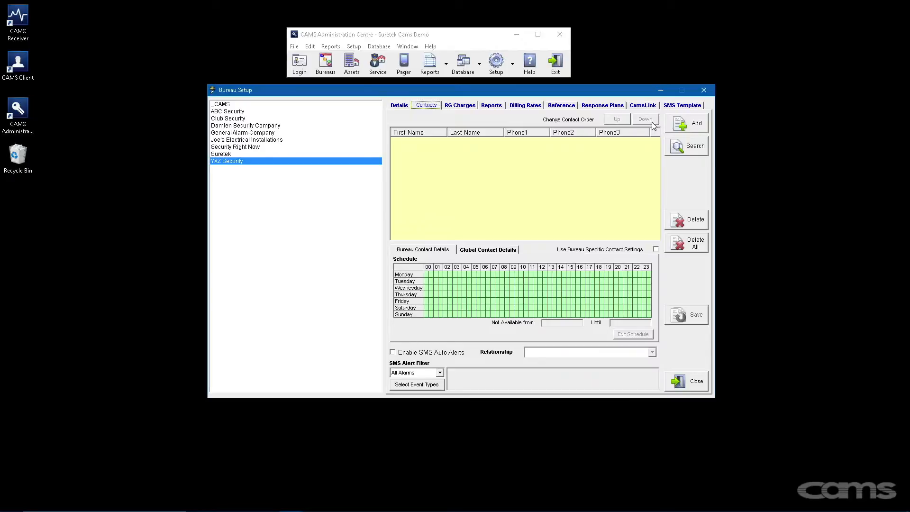
- Search existing contacts by a partial Phone 1 number and add the first match
click(687, 127)
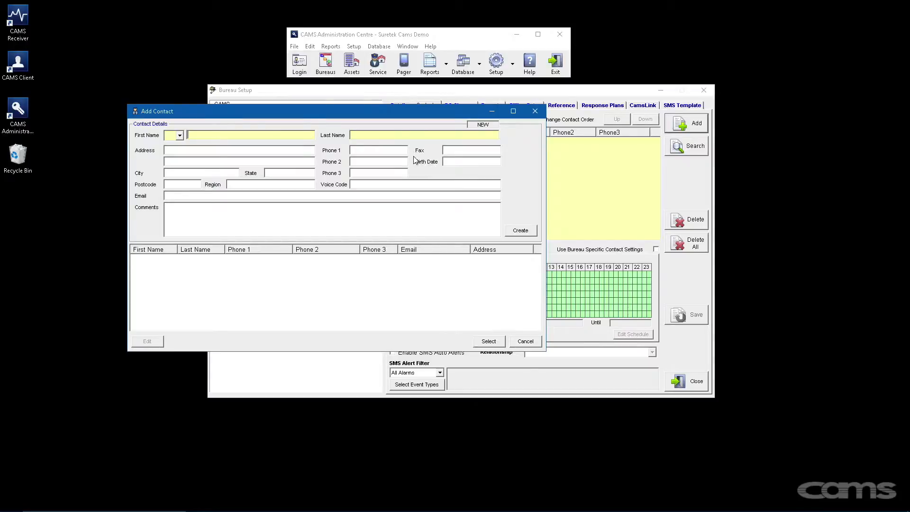
click(402, 151)
text(0404)
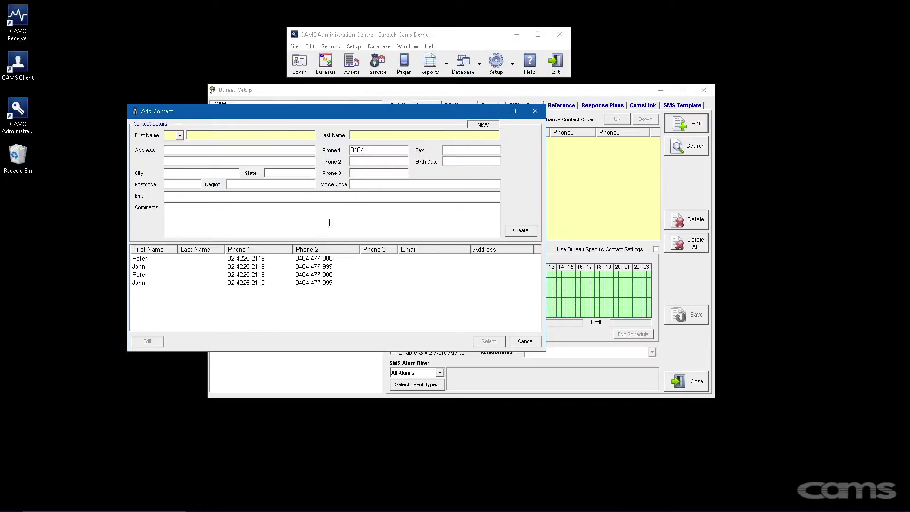
click(291, 259)
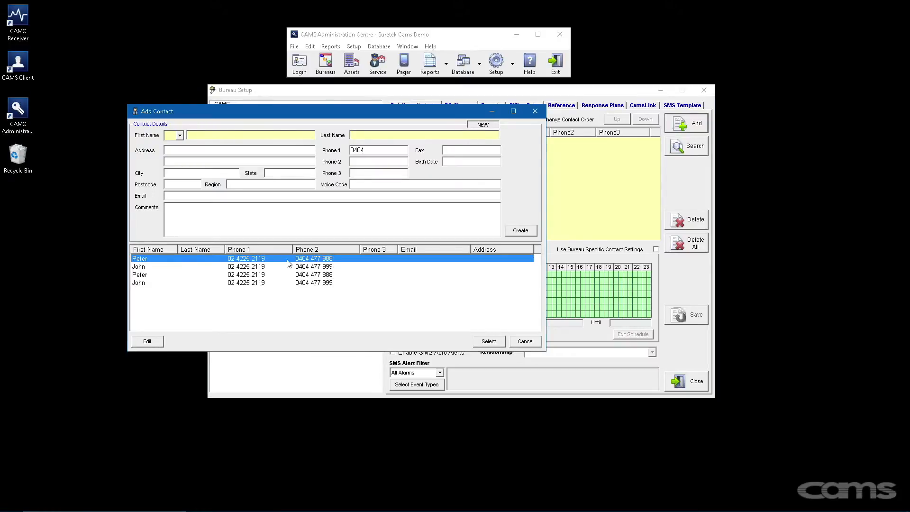
double_click(287, 264)
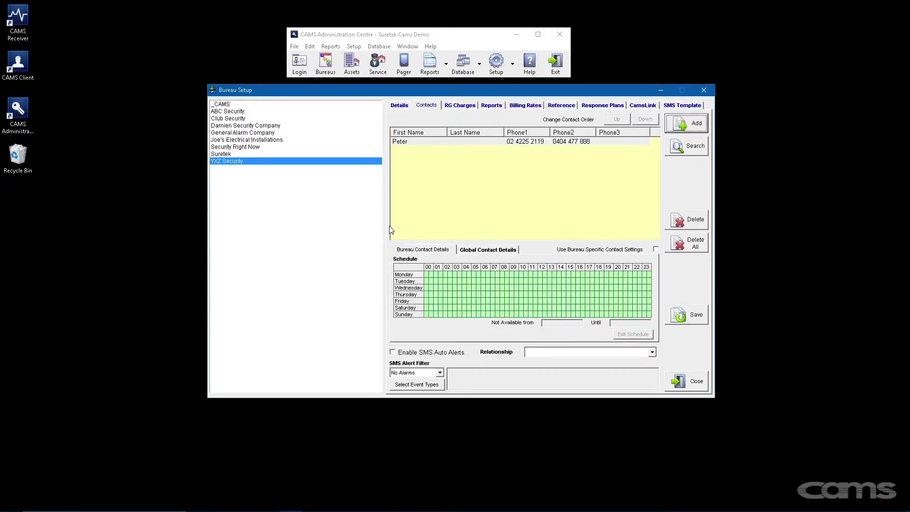
- Create a new contact with a first name and mobile number and attach it
click(693, 125)
text(T)
text(by)
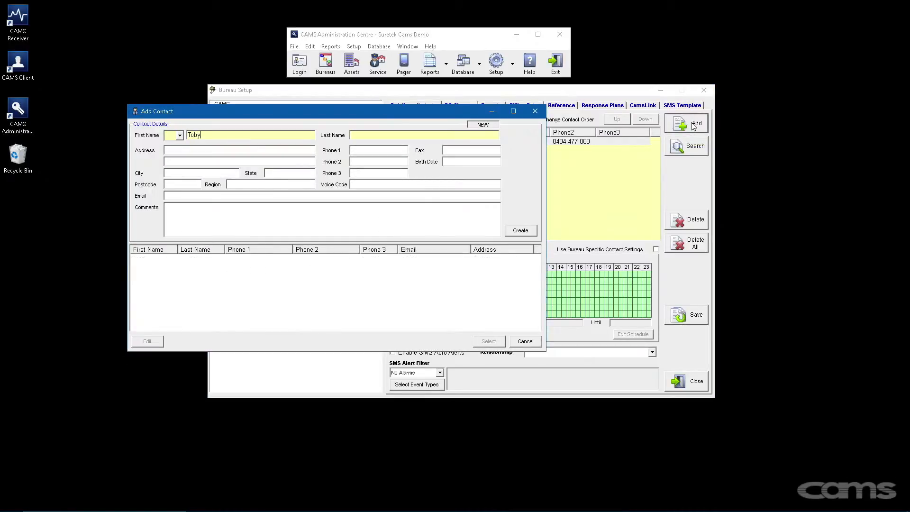
key(Tab)
key(Tab)
click(520, 231)
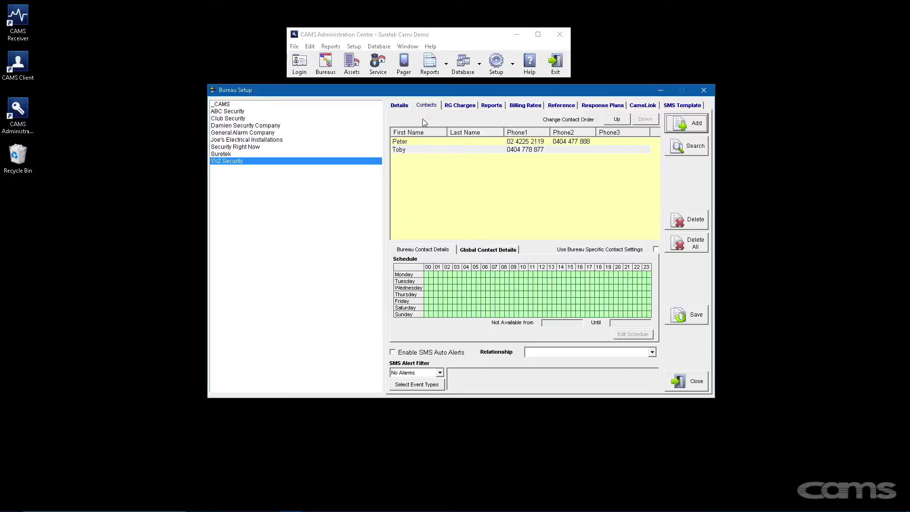
click(310, 47)
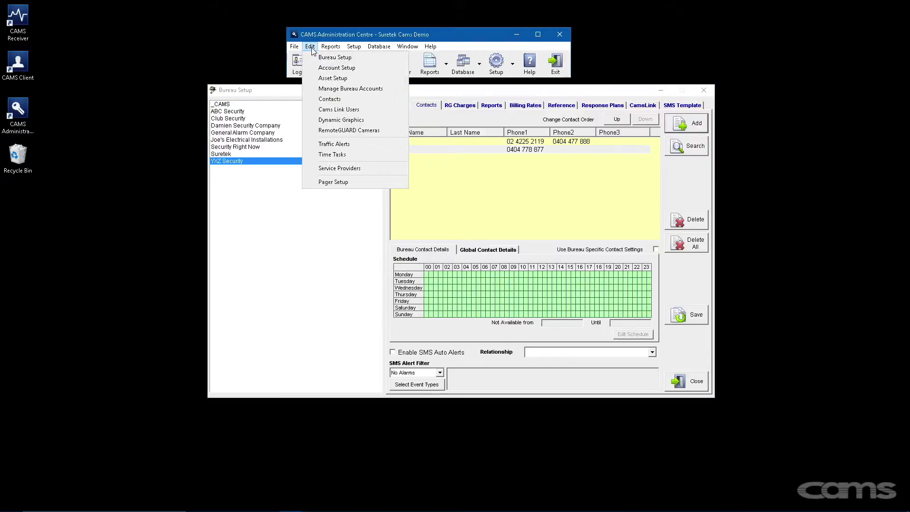
click(338, 99)
click(422, 108)
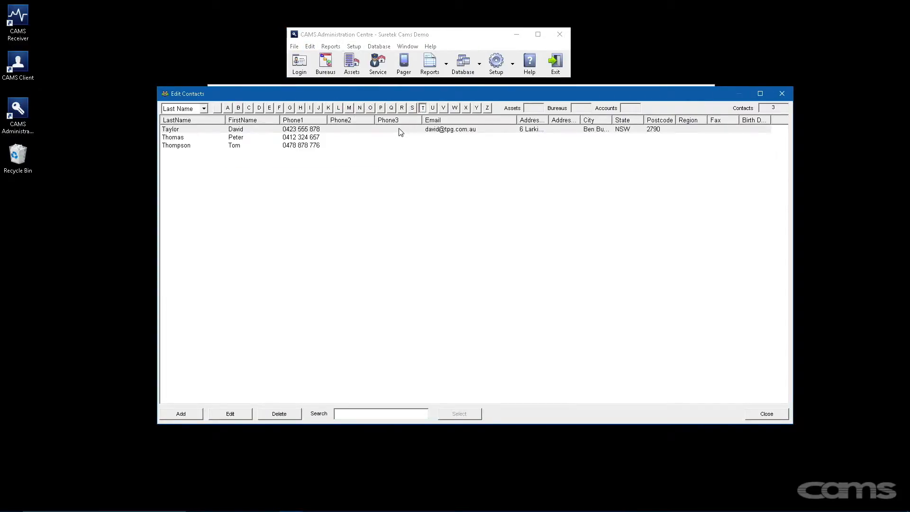
click(203, 109)
click(193, 129)
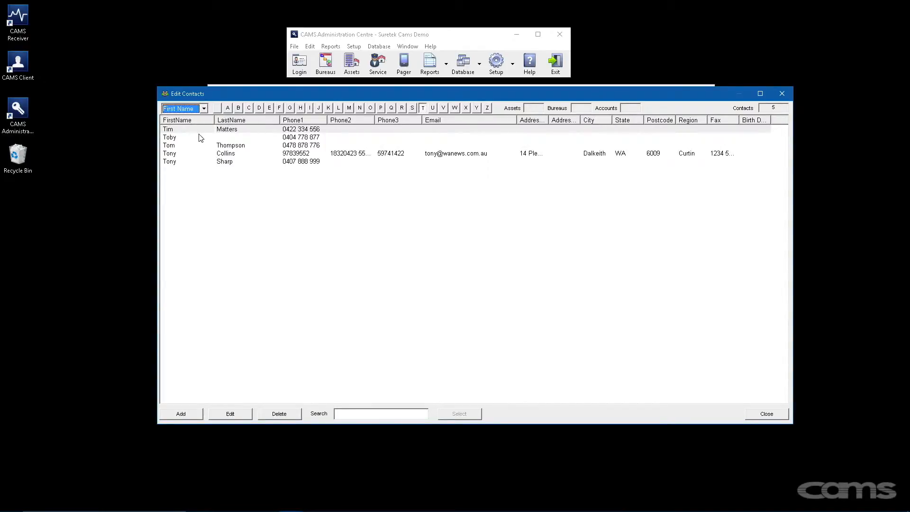
click(204, 138)
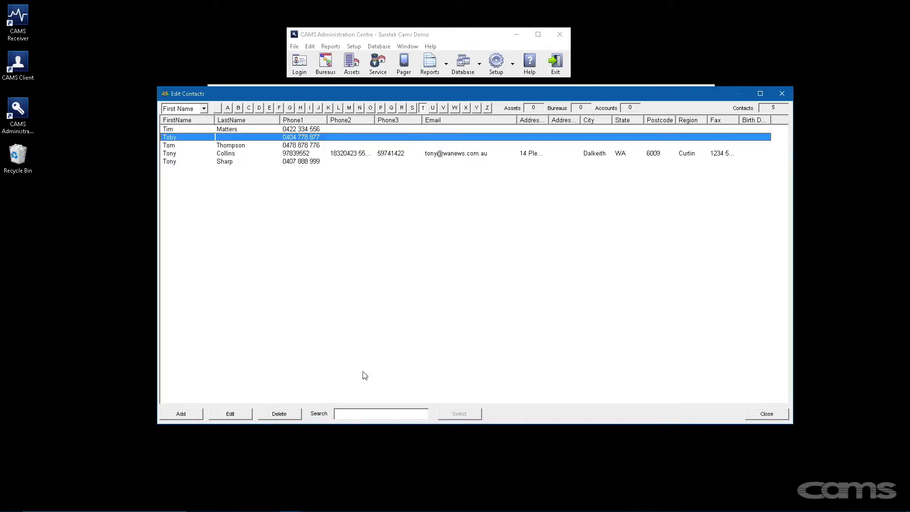
click(782, 94)
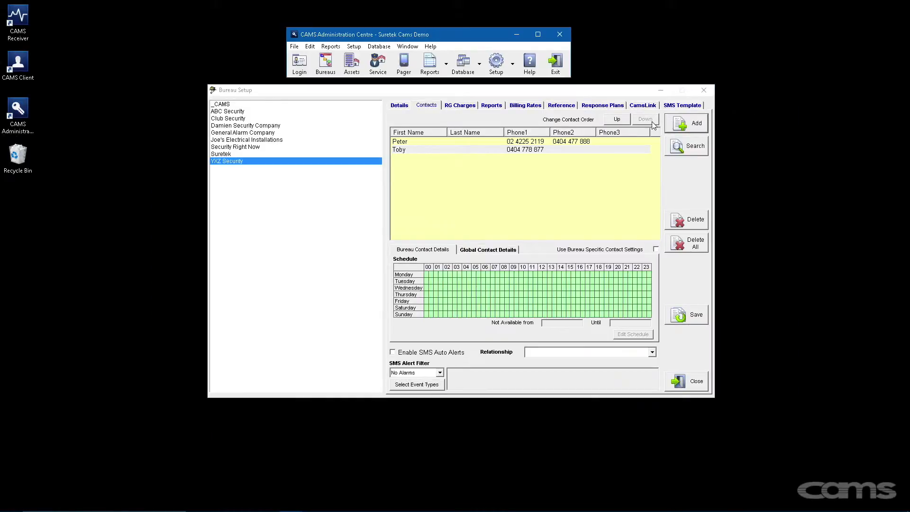
- Move the new contact to the top of the order and enable its SMS auto alerts
click(618, 122)
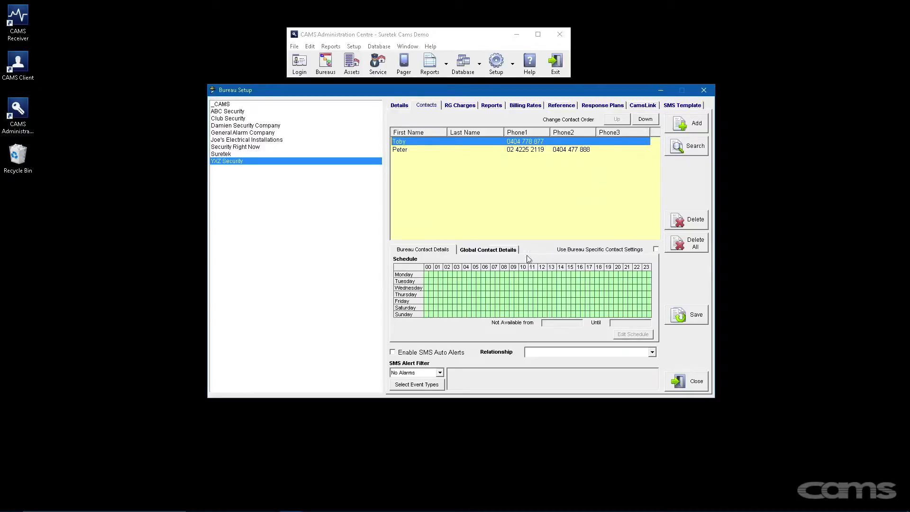
click(393, 353)
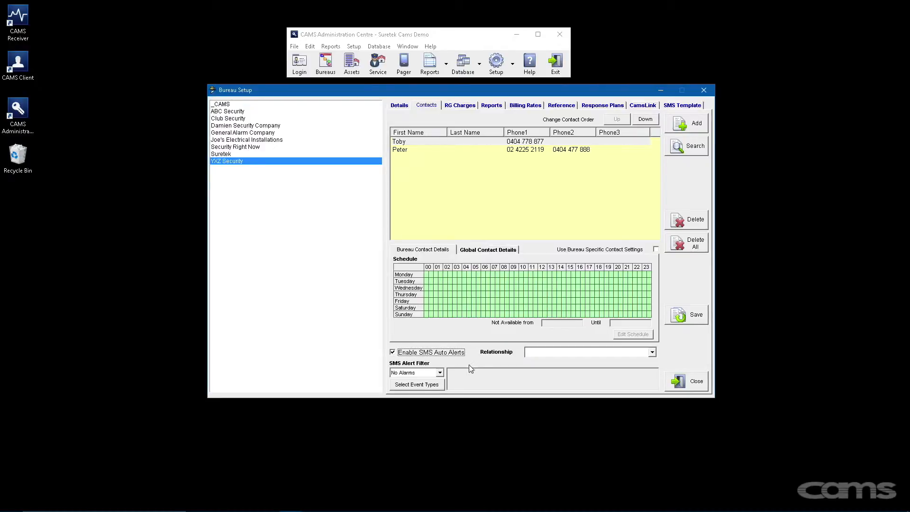
- Restrict the contact's SMS alerts to HOLDUP, DURESS, EMERGENCY, FIRE, PANIC and MEDICAL events
click(441, 372)
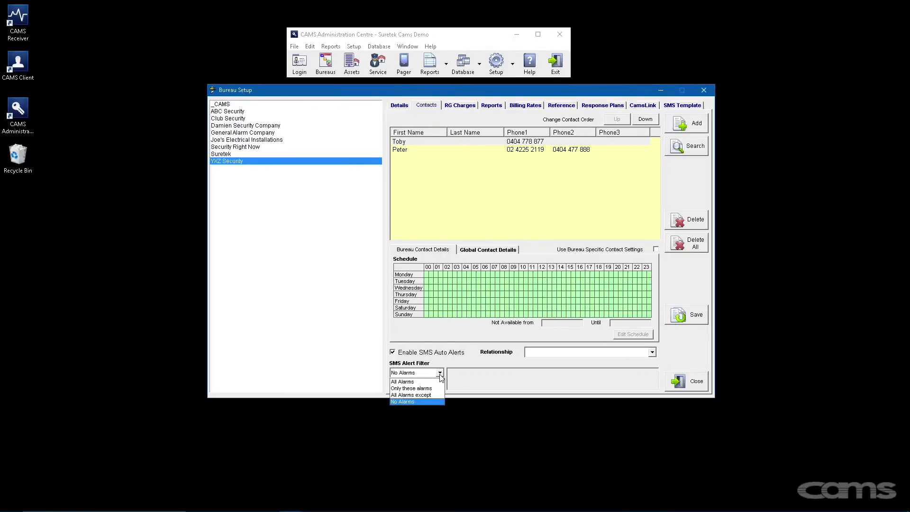
click(434, 389)
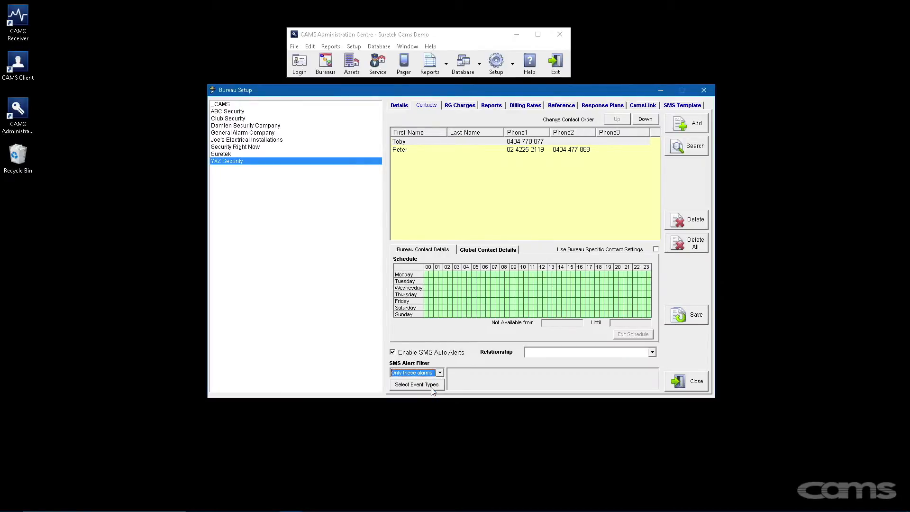
click(430, 385)
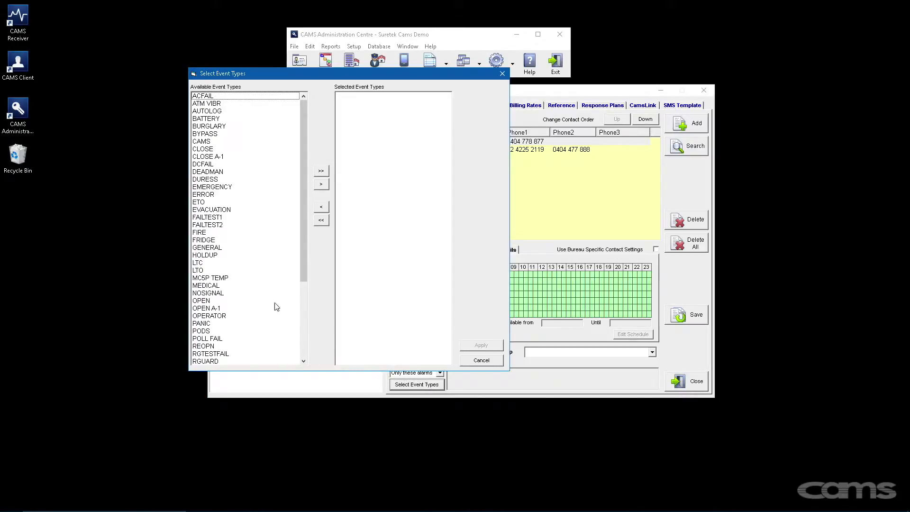
double_click(211, 256)
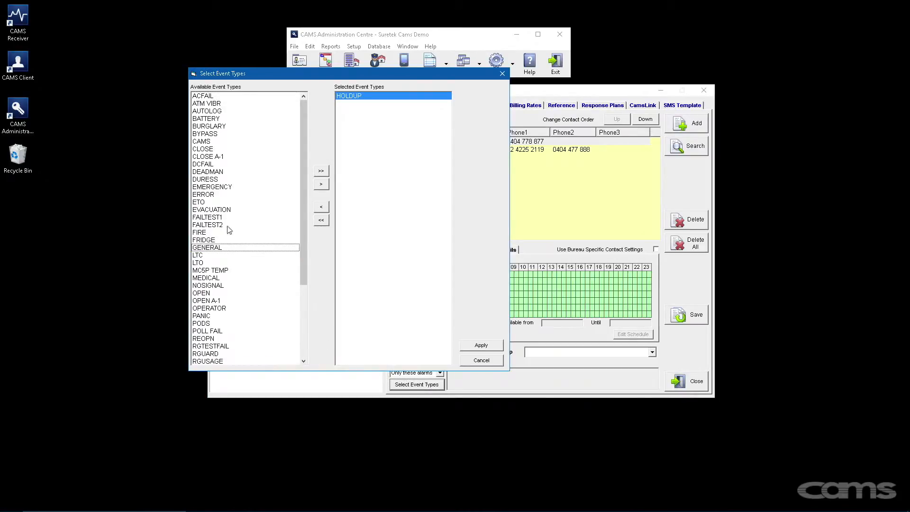
double_click(208, 180)
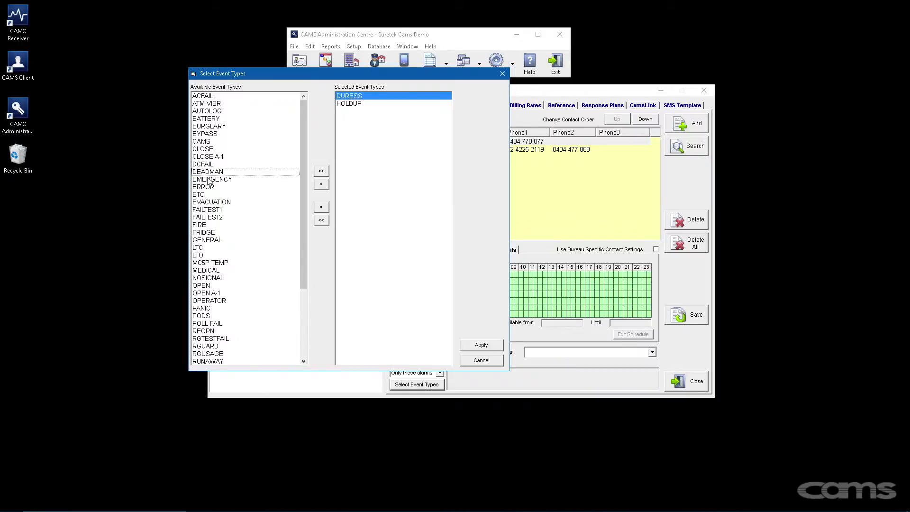
double_click(209, 181)
double_click(202, 217)
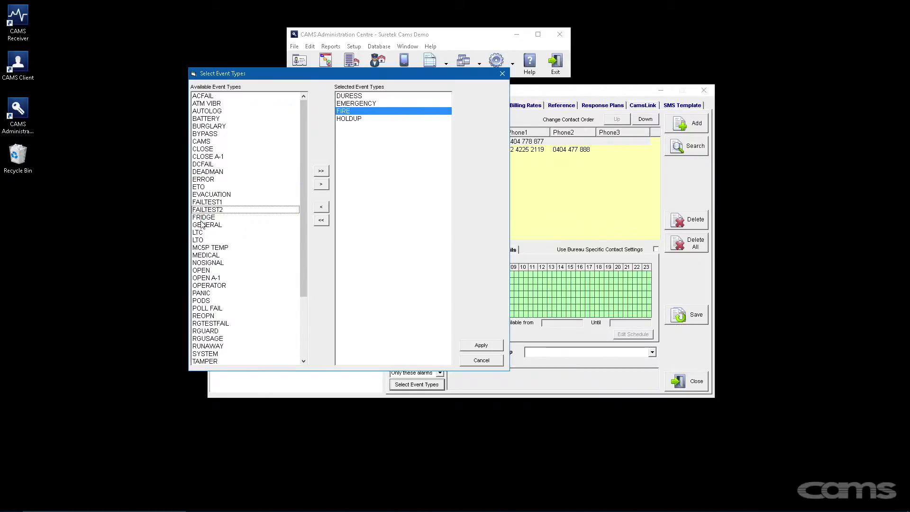
double_click(203, 293)
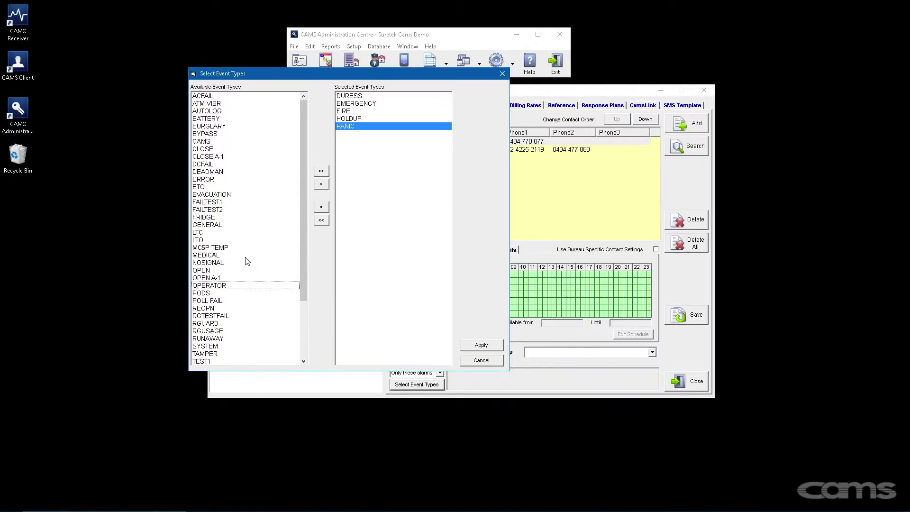
double_click(215, 255)
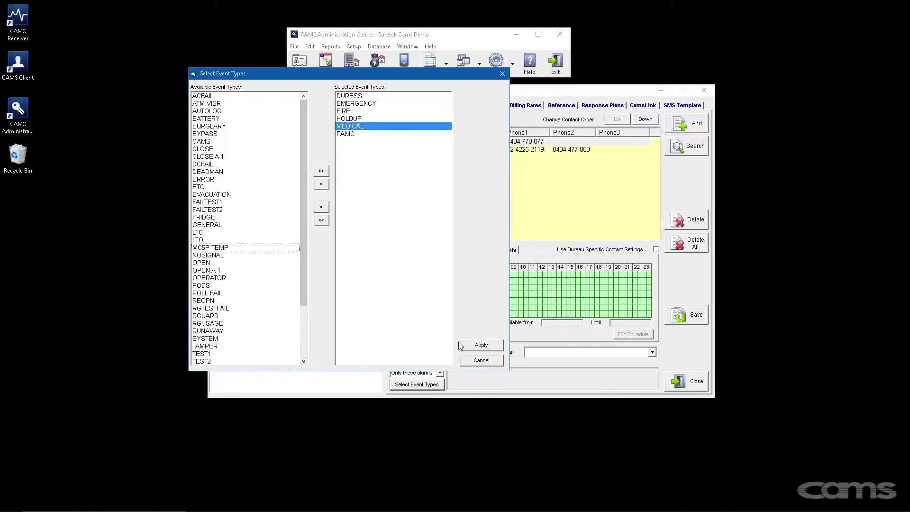
click(476, 346)
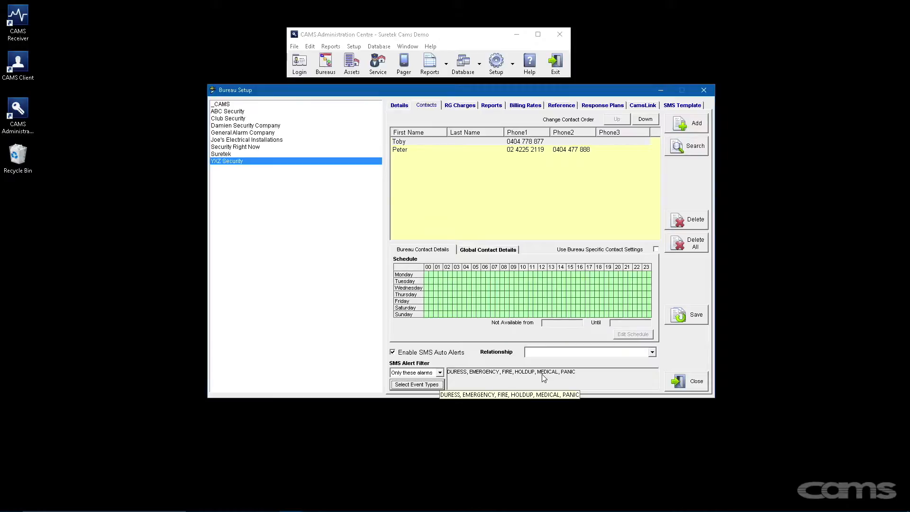
- Enter 'Area Manager' as the contact's relationship and save the contact
click(653, 354)
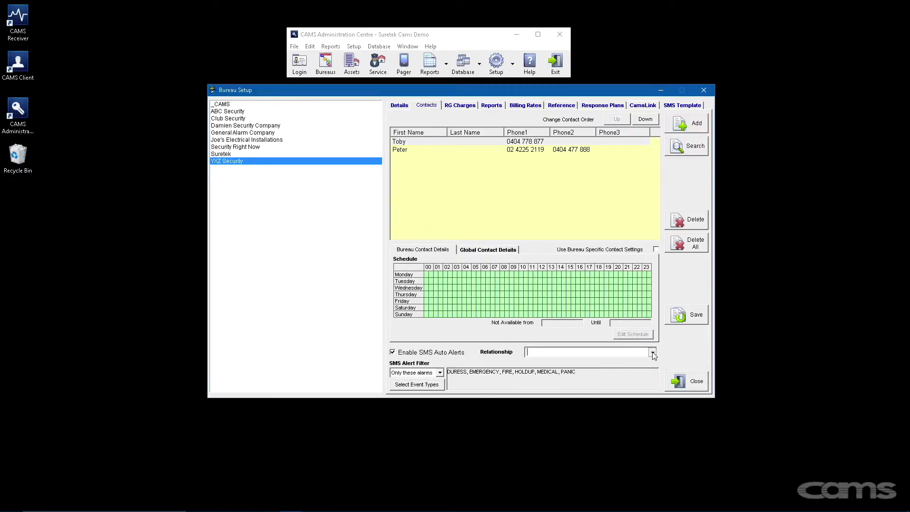
click(653, 354)
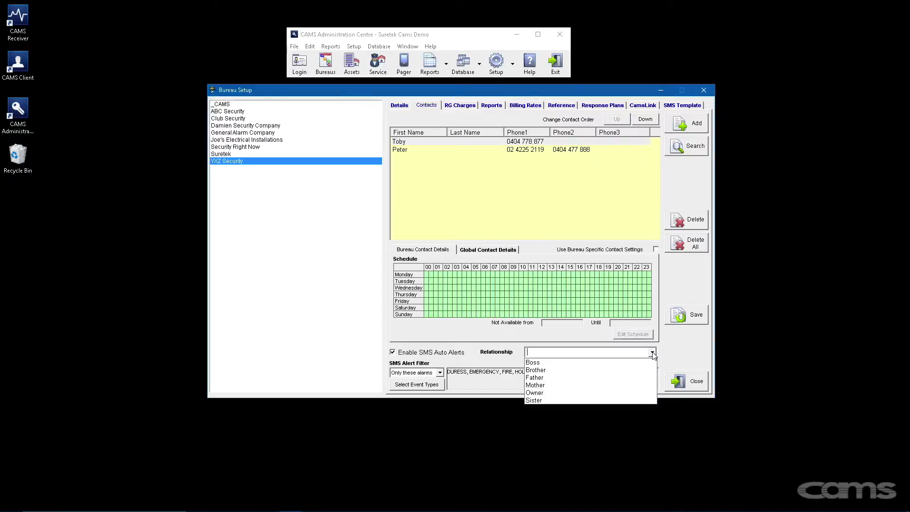
click(636, 353)
text(Area Manager)
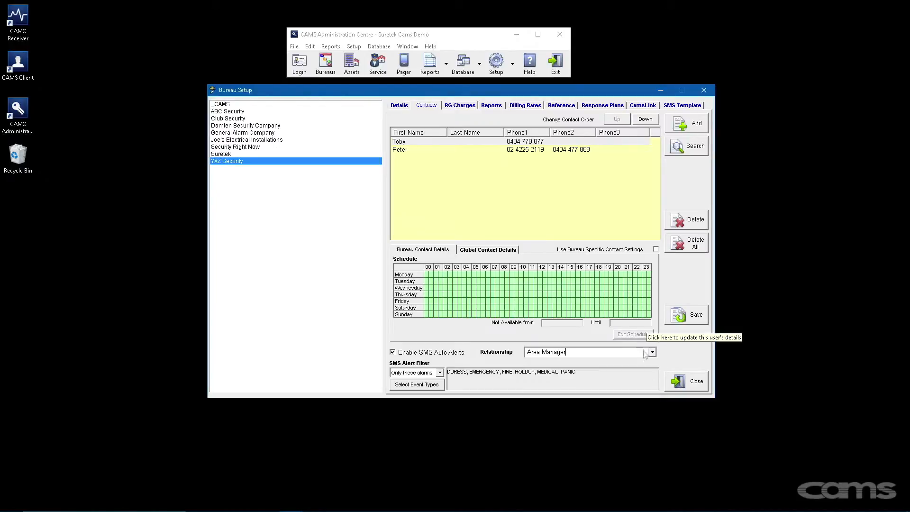
click(679, 319)
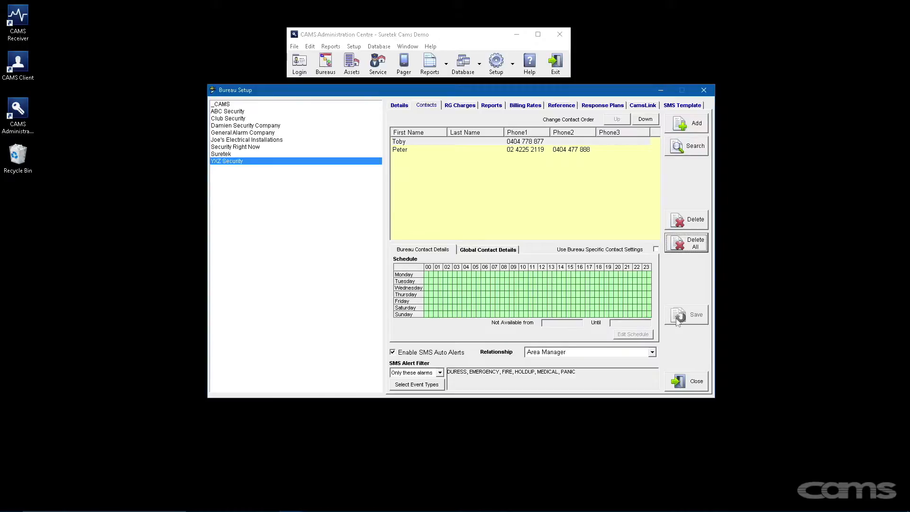
- Turn on 'Use Bureau Specific Contact Settings' and open the contact's Set Schedule dialog
click(656, 249)
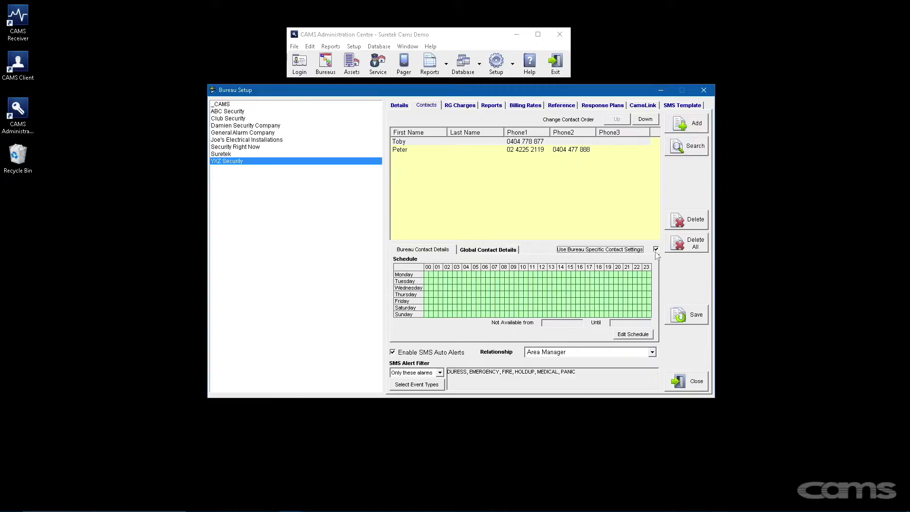
click(649, 335)
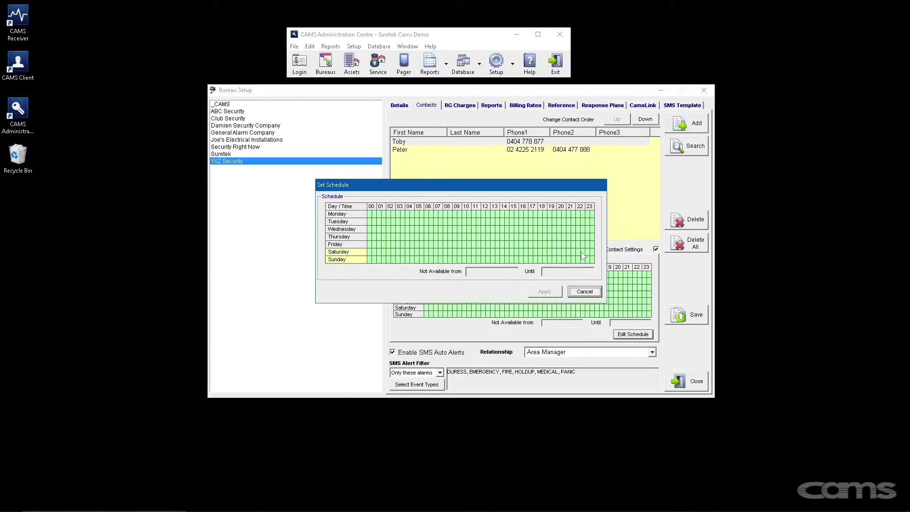
- Mark Monday and Wednesday 17:00–20:00 unavailable, apply, and reopen the schedule
click(533, 214)
drag(536, 217, 563, 217)
drag(533, 230, 564, 234)
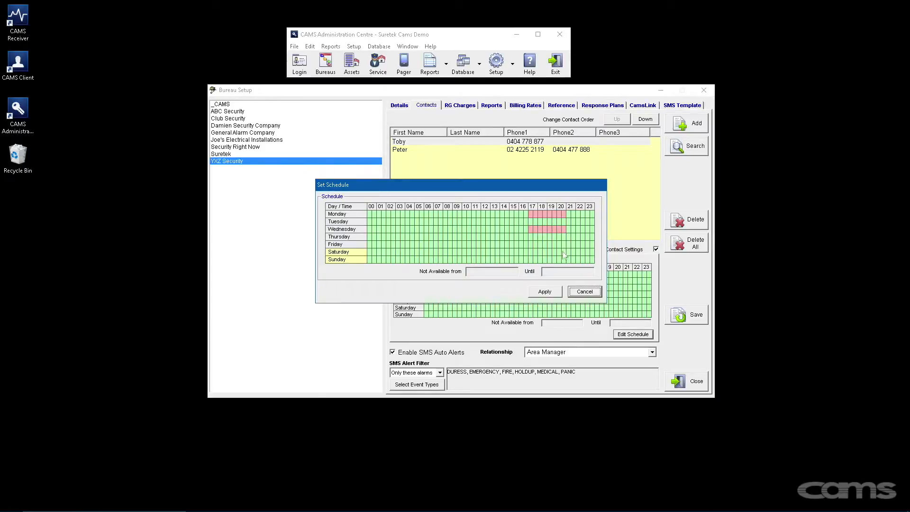
click(560, 292)
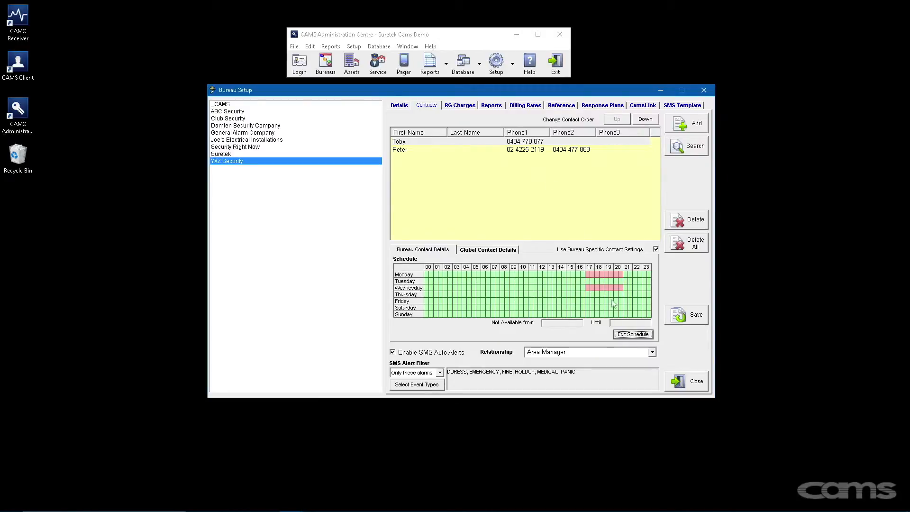
click(632, 336)
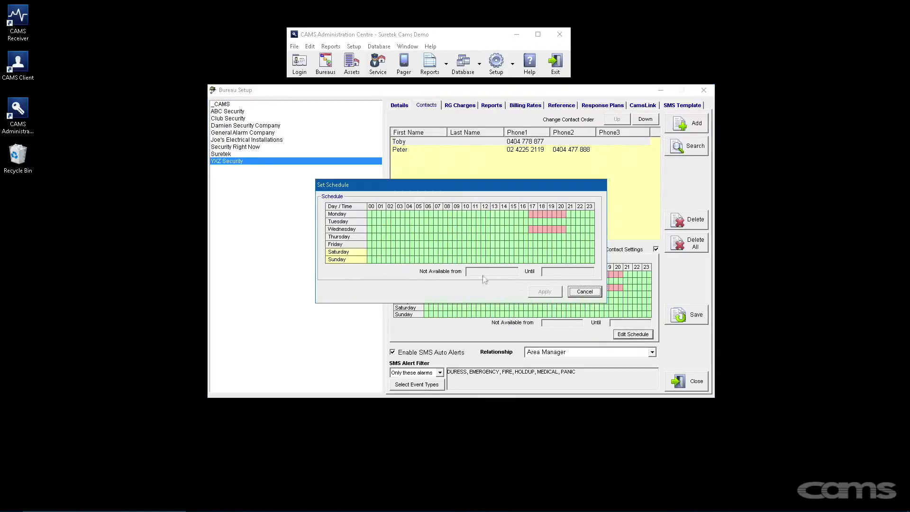
- Set the contact not available from 21-Nov-2016 until 04-Dec-2016 and apply it
click(476, 274)
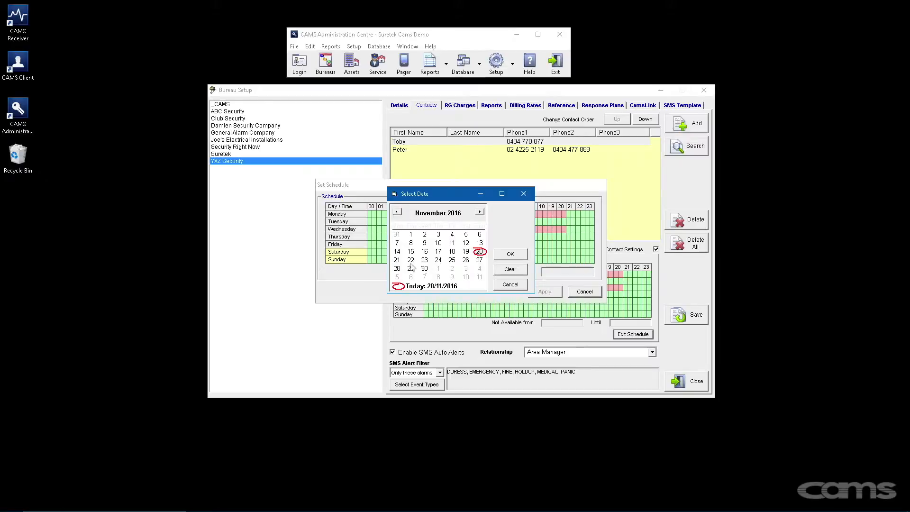
click(496, 256)
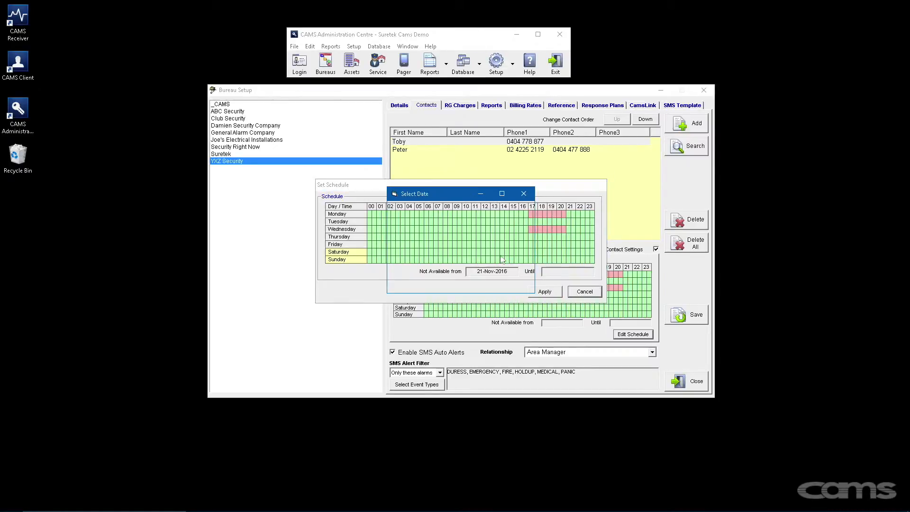
click(480, 269)
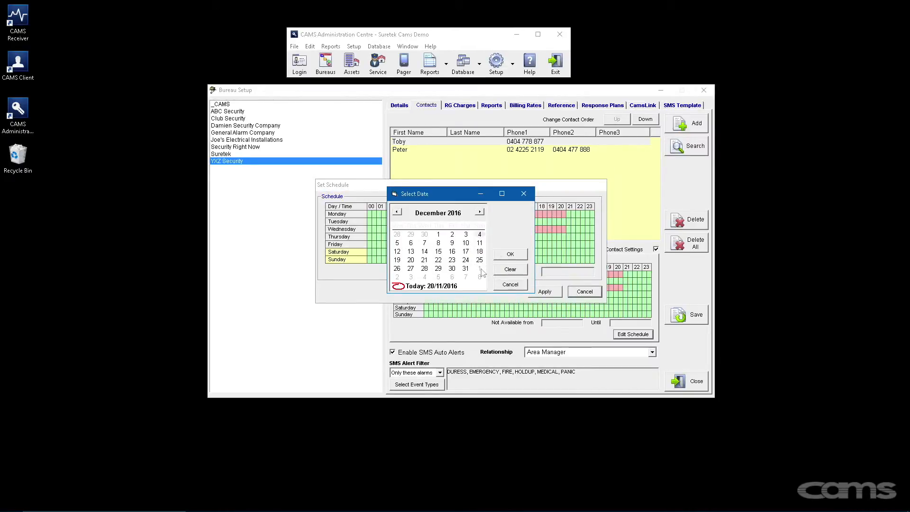
click(511, 254)
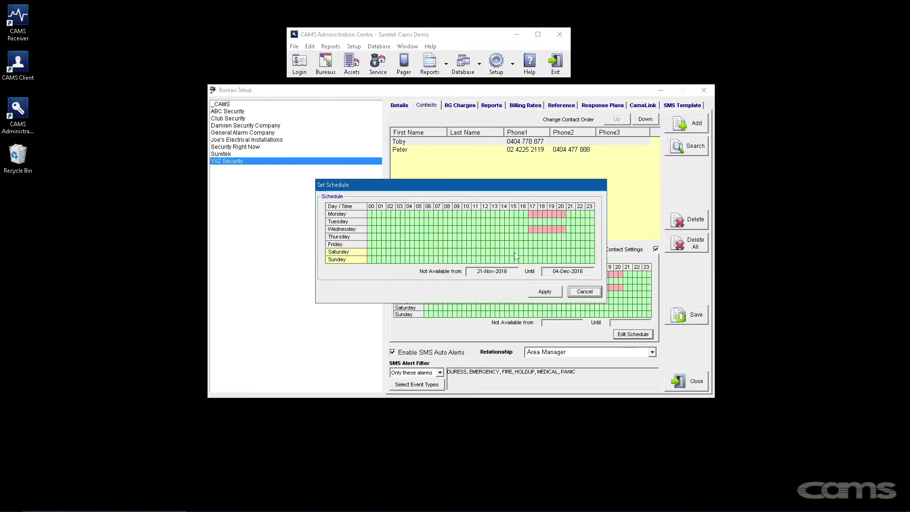
click(545, 292)
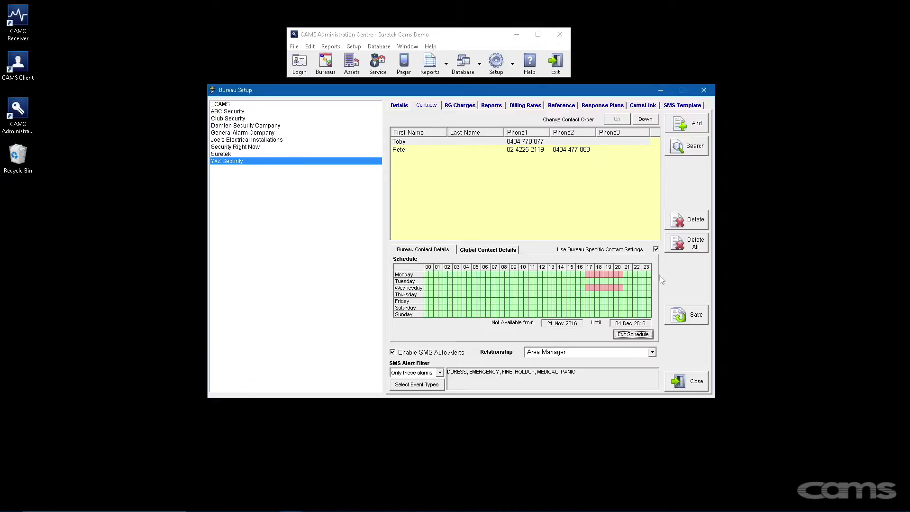
- Save the contact's schedule and unavailable period, then show the bureau's RG Charges
click(670, 314)
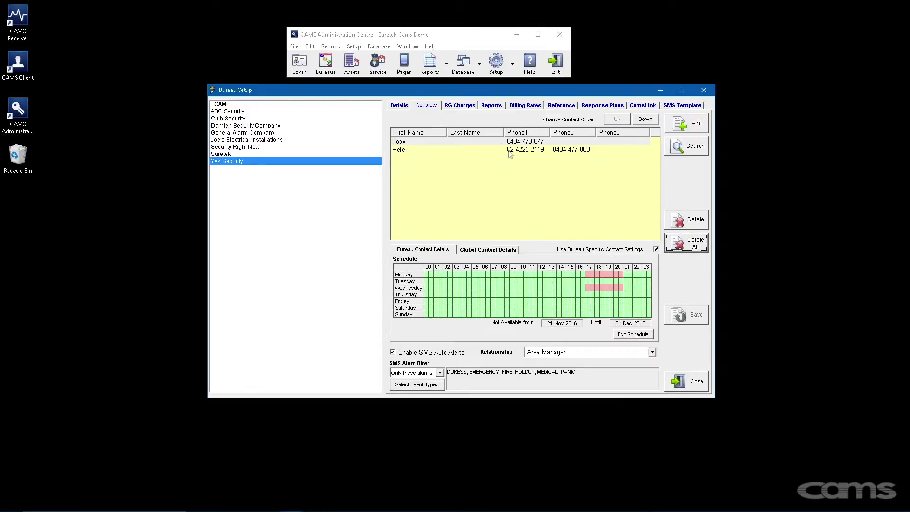
click(469, 111)
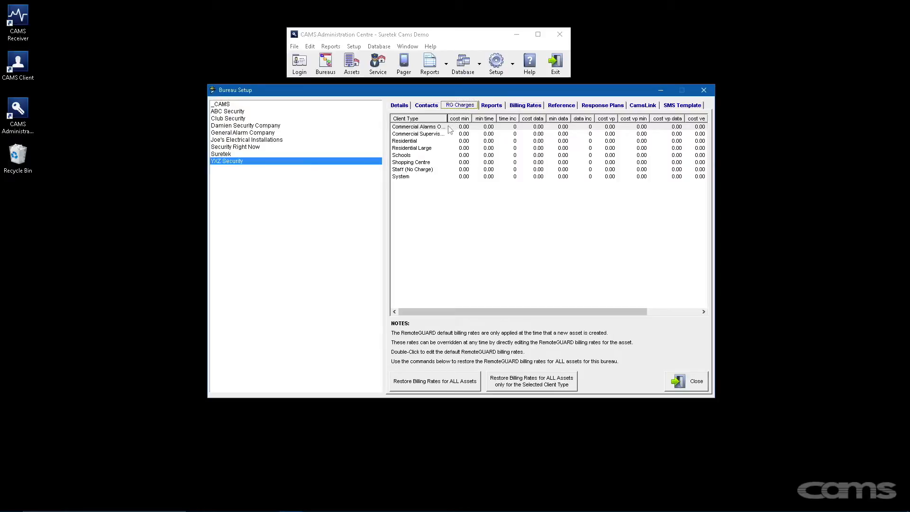
- Inspect the Residential RemoteGUARD billing rates, cancel unchanged, and go to the Reports list
click(459, 126)
click(460, 141)
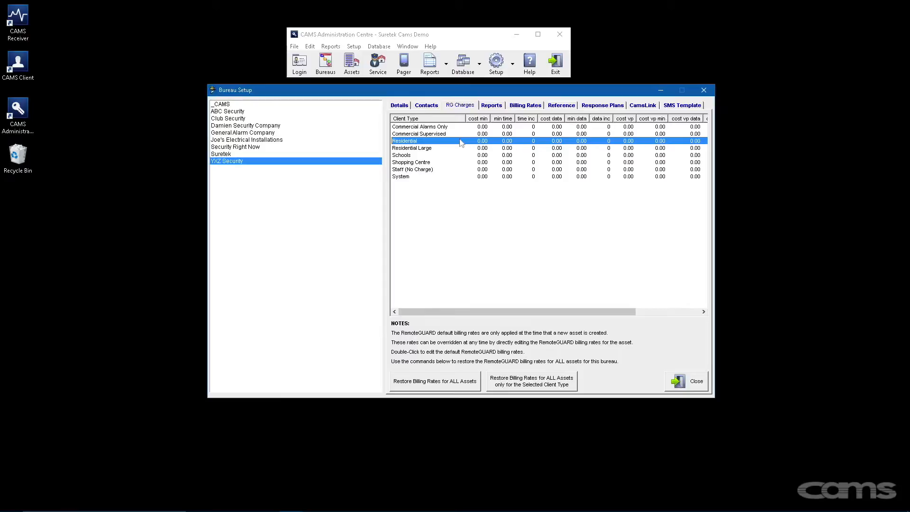
double_click(460, 142)
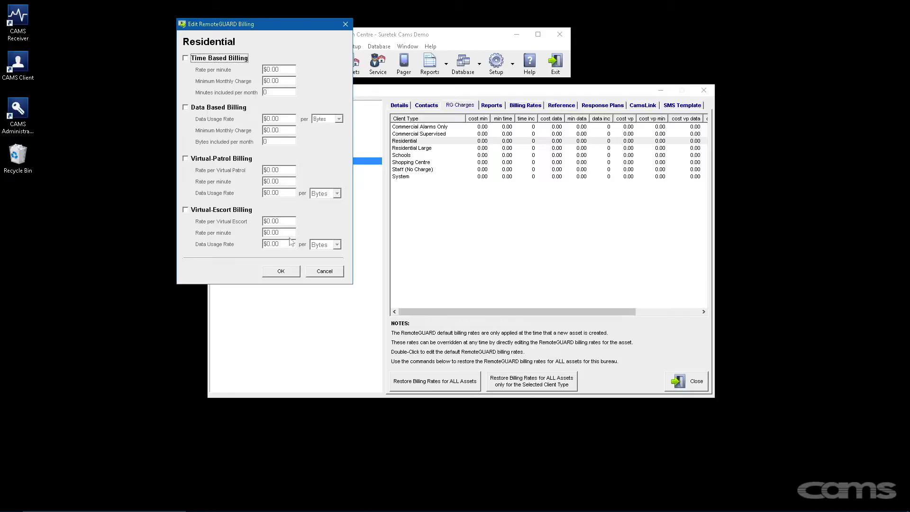
click(313, 271)
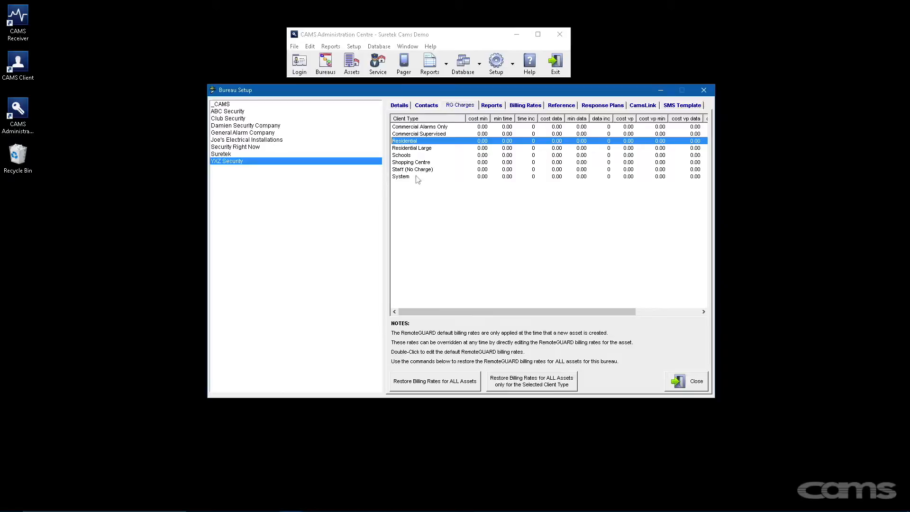
click(494, 109)
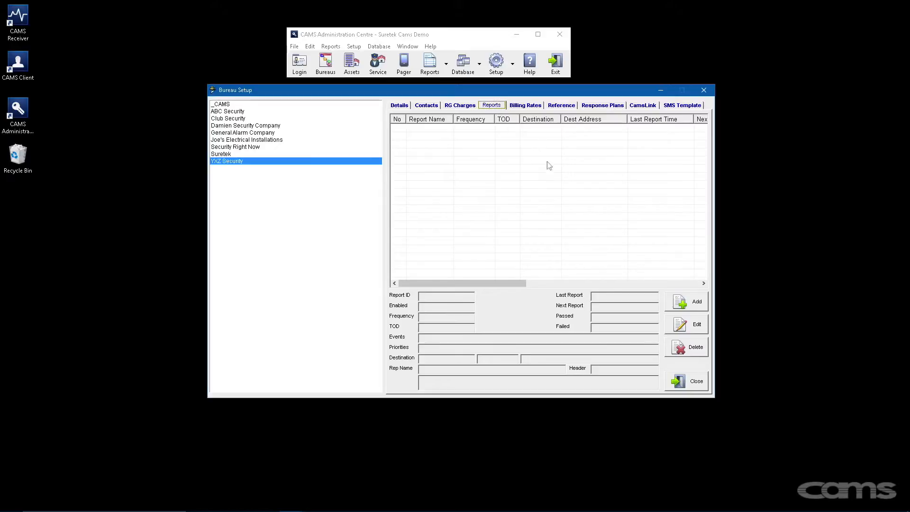
- Add a new report with sub-bureaus included and a second e-mail recipient appended
click(691, 308)
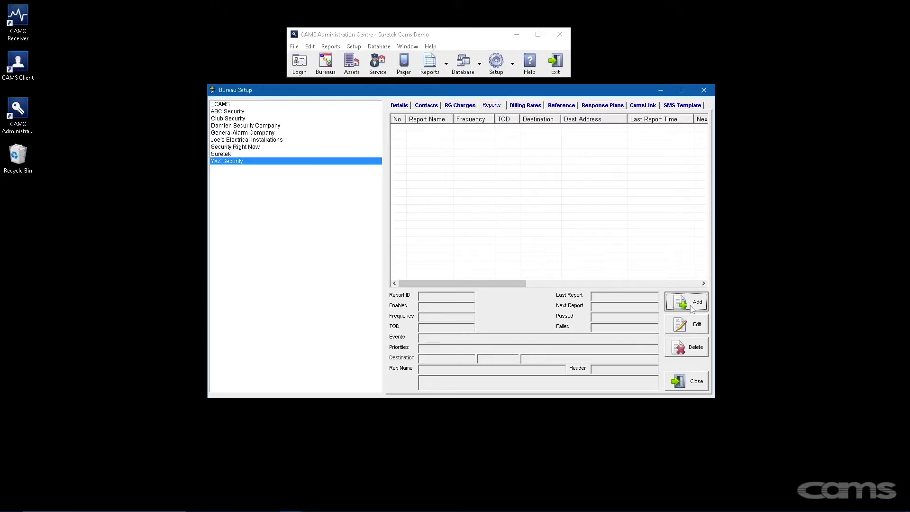
drag(289, 150, 480, 137)
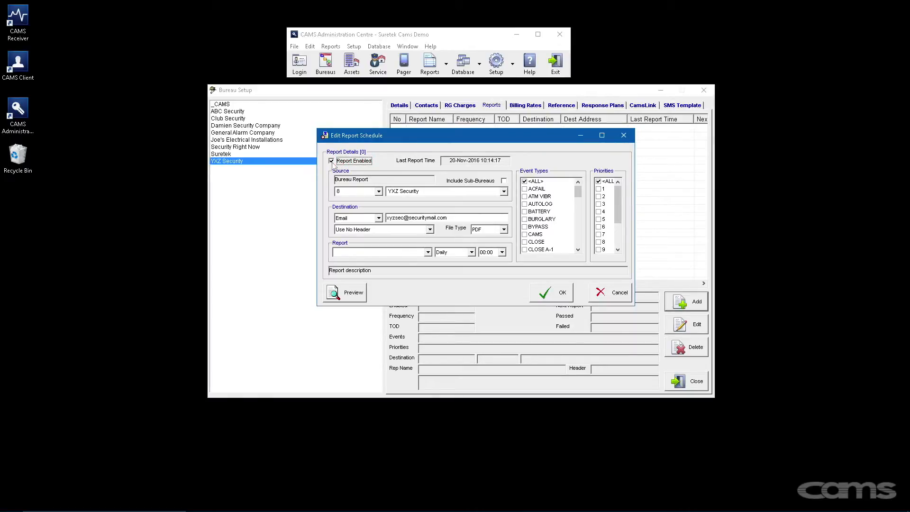
click(503, 181)
click(448, 219)
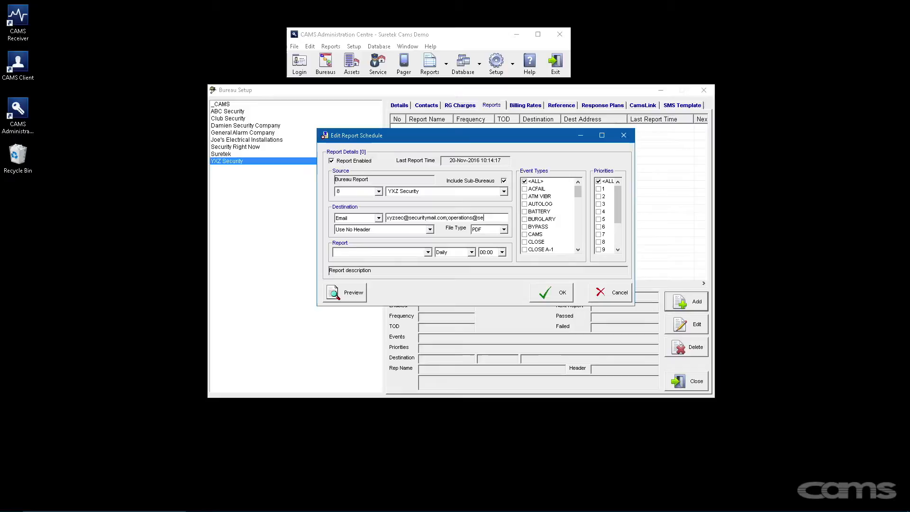
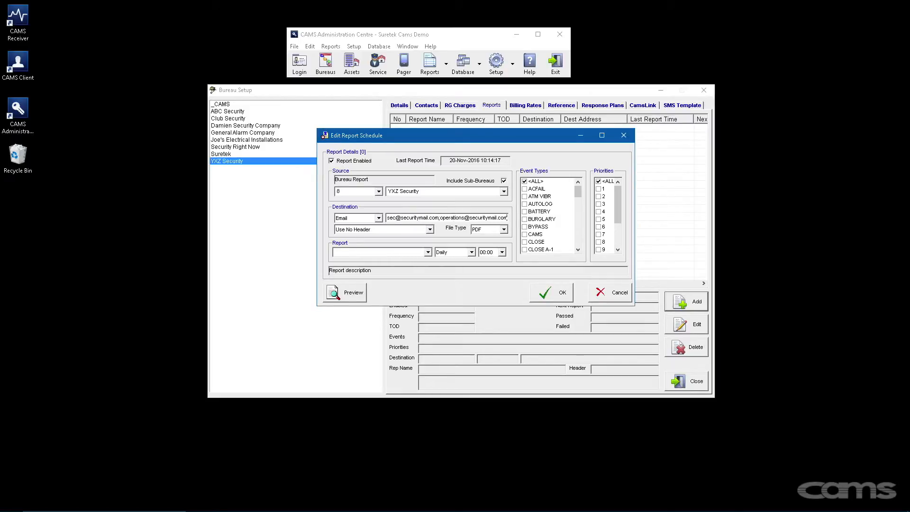
- Keep the report's file type as PDF with no header
click(503, 230)
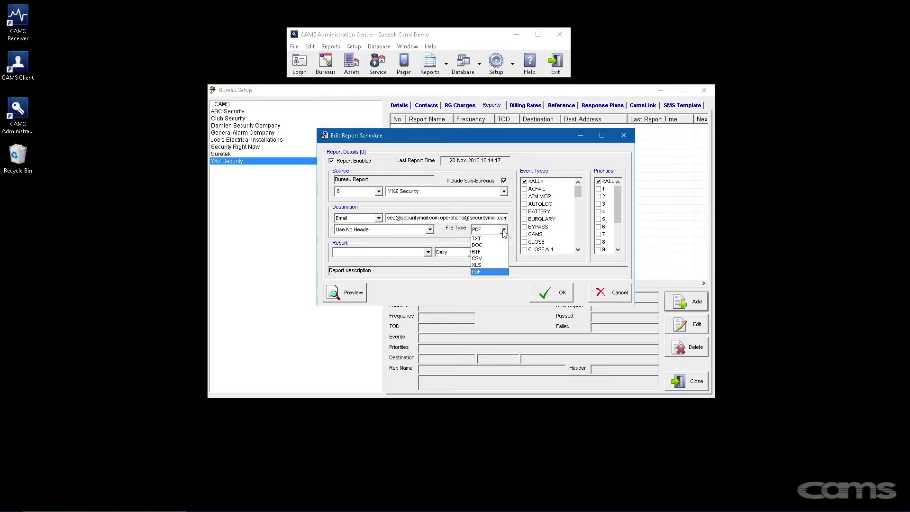
click(503, 232)
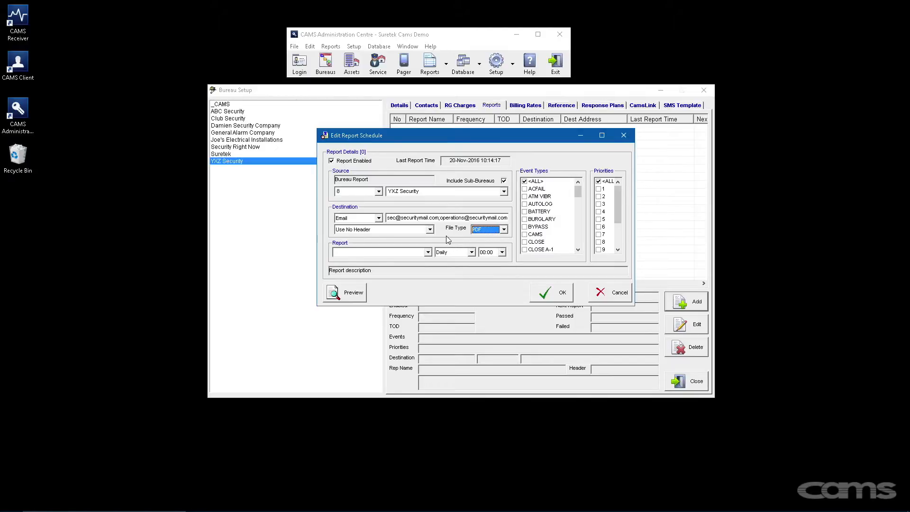
click(430, 231)
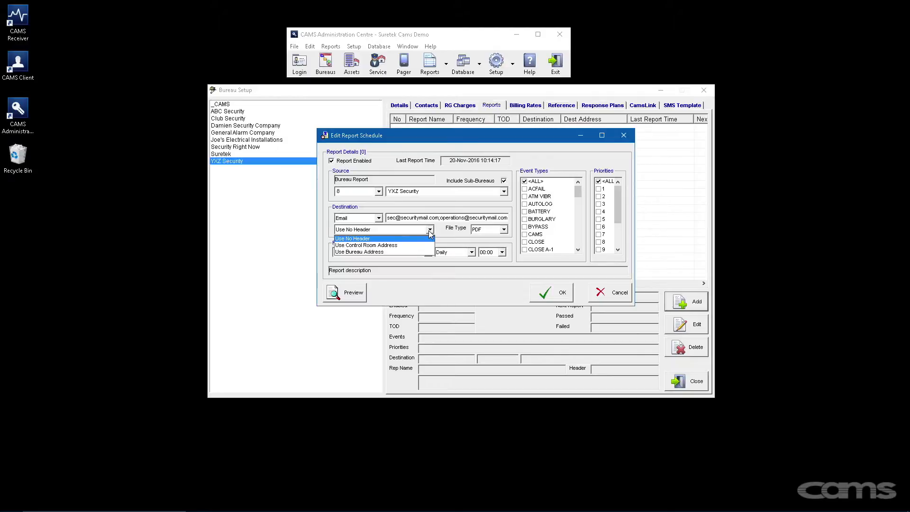
click(430, 237)
- Choose Brief Event History as the report
click(428, 252)
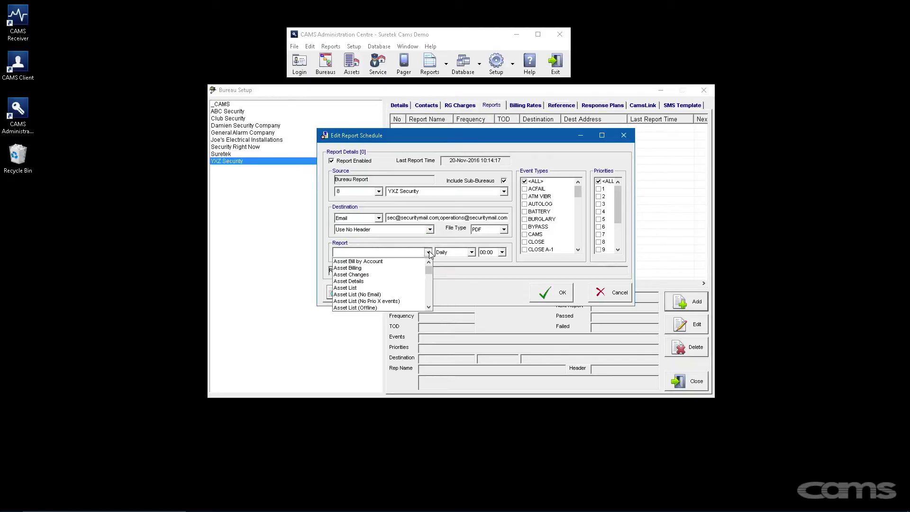
drag(430, 268, 429, 279)
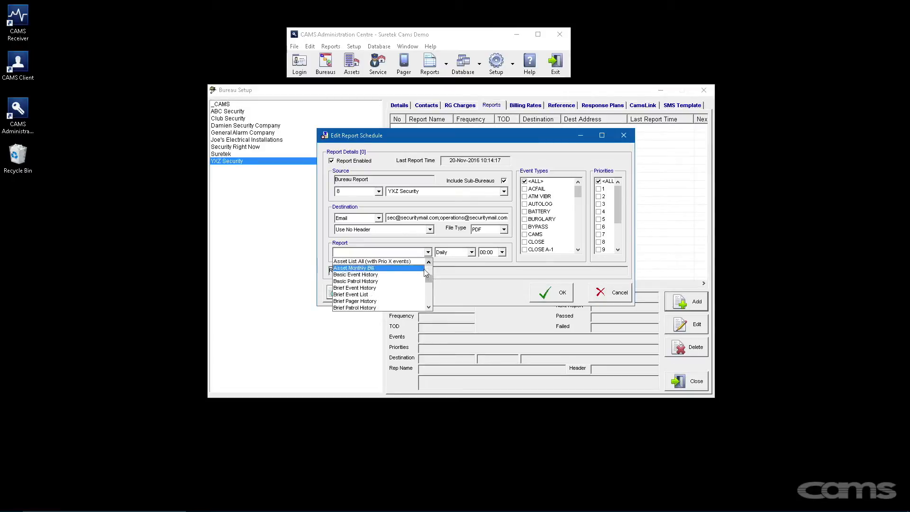
click(404, 294)
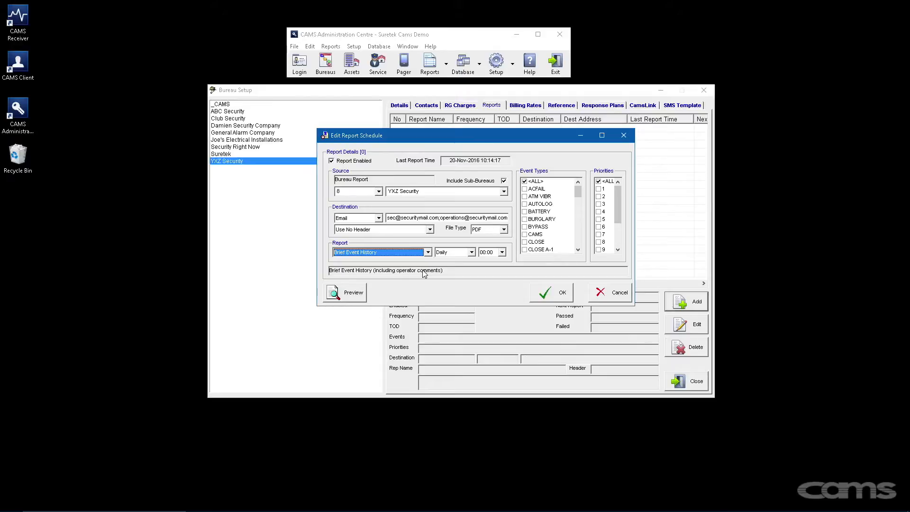
- Keep the report Daily at 08:00 and start a preview
click(471, 252)
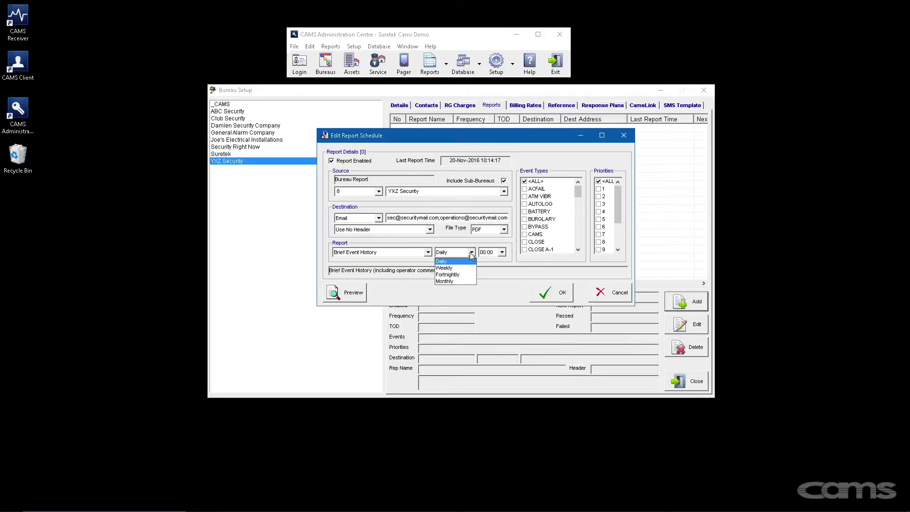
click(505, 255)
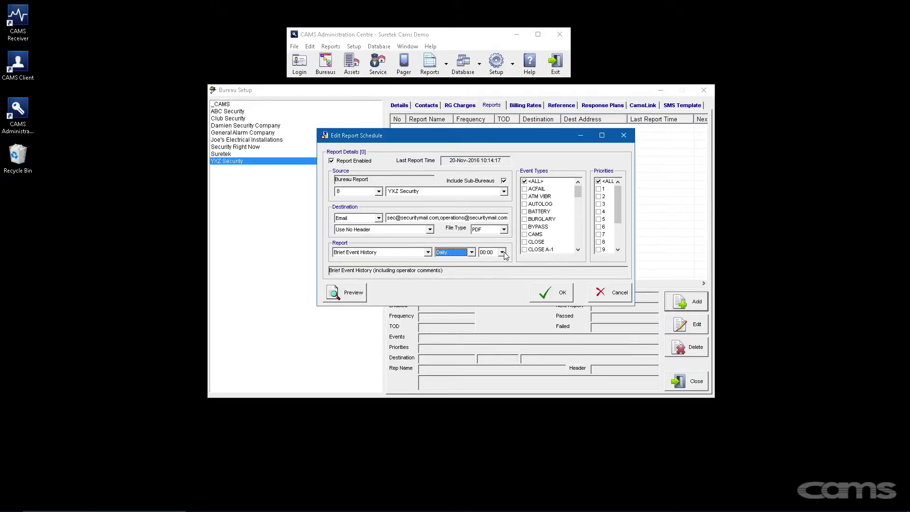
click(504, 255)
scroll(493, 285, down, 2)
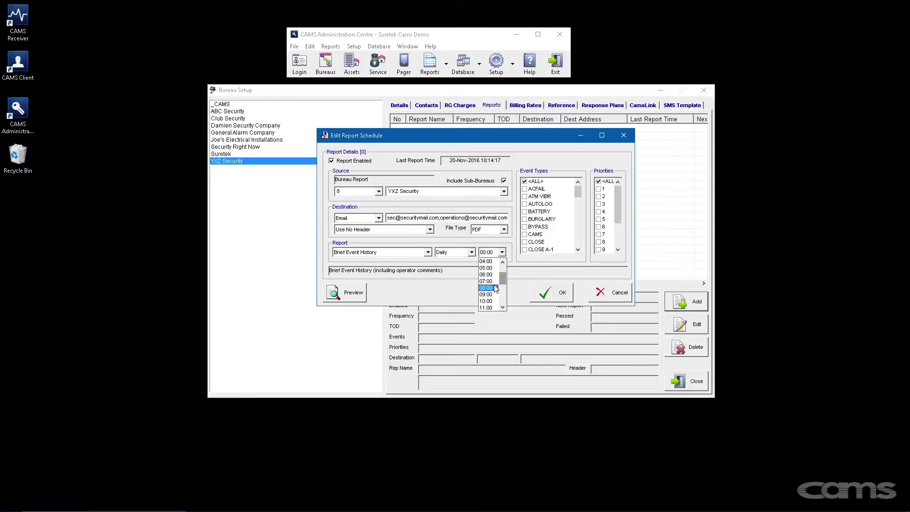
click(493, 289)
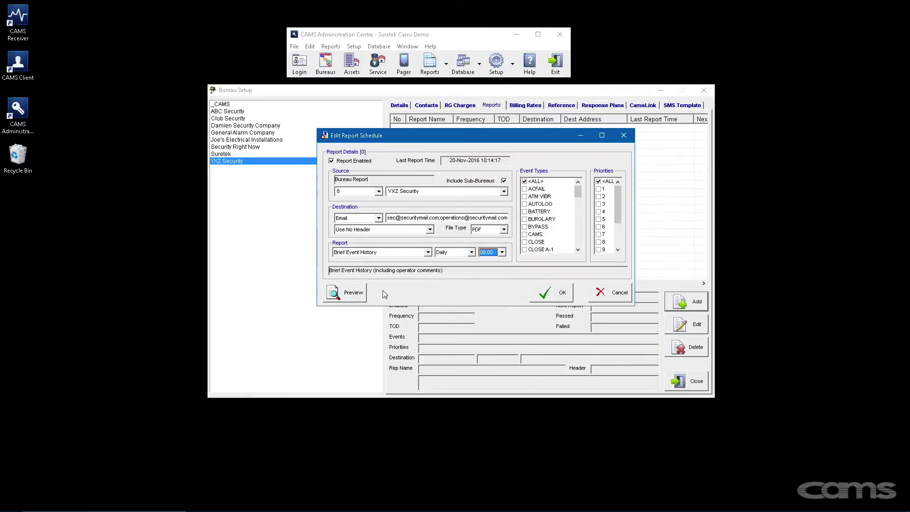
click(354, 292)
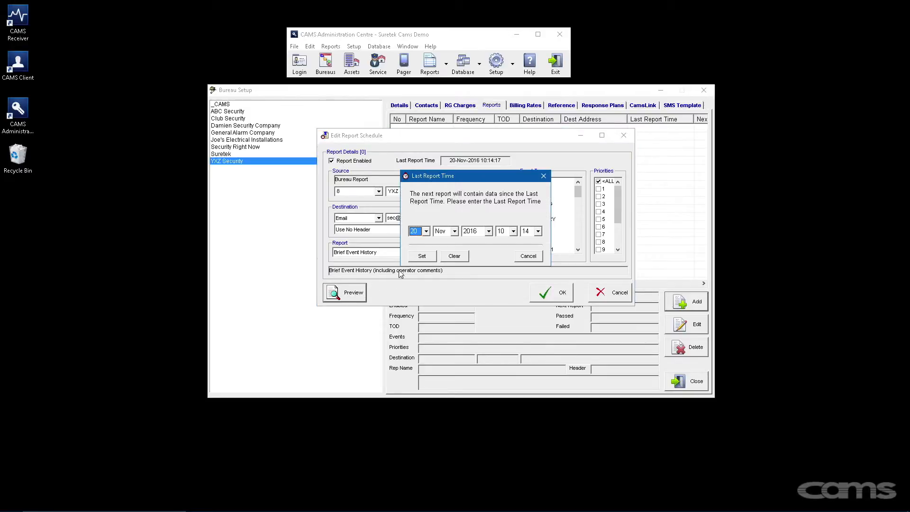
- Pick day 18 as the last report time, then cancel the dialog without setting it
click(426, 231)
click(427, 242)
click(427, 241)
click(415, 249)
click(527, 256)
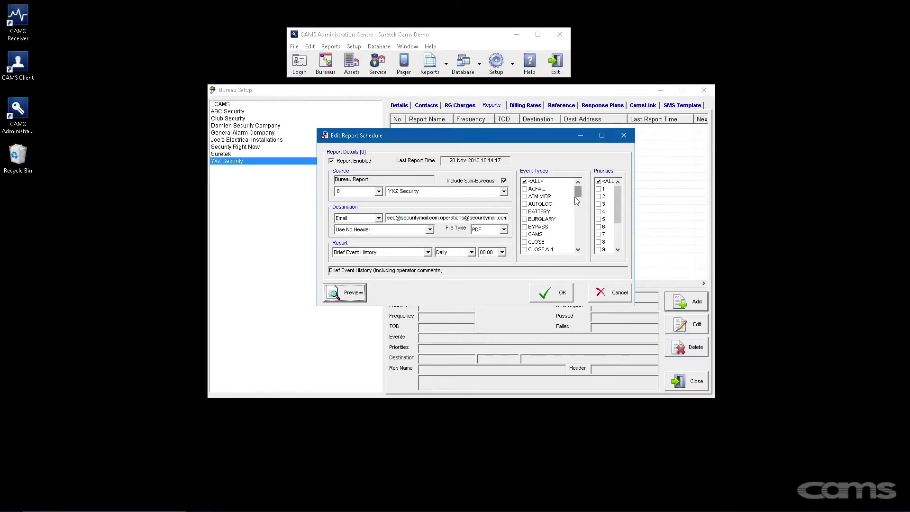
- Tick BURGLARY, DURESS, EMERGENCY, DEADMAN, EVACUATION, FIRE, FRIDGE, GENERAL, HOLDUP, then reset event types to <ALL>
click(525, 220)
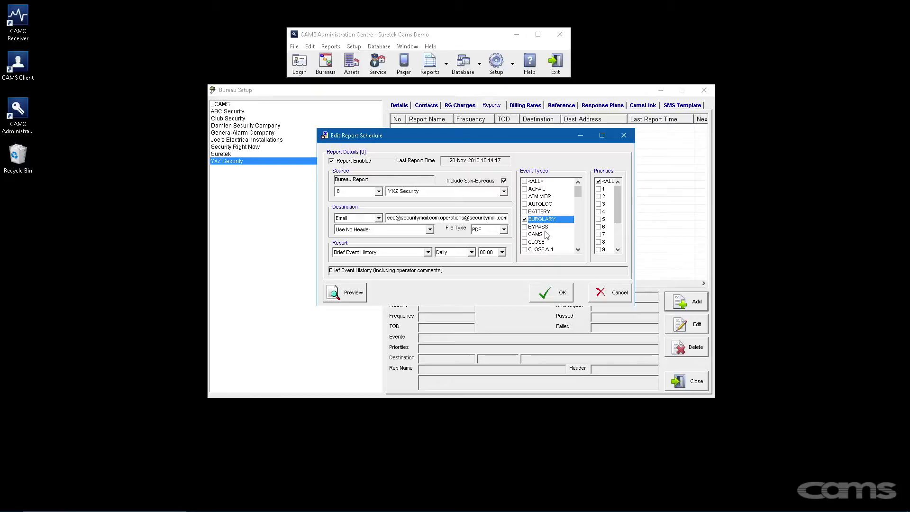
click(577, 250)
click(577, 249)
click(577, 249)
click(577, 249)
click(524, 242)
click(525, 249)
click(525, 234)
click(578, 249)
click(578, 250)
click(577, 249)
click(577, 249)
click(578, 250)
click(577, 249)
click(524, 227)
click(525, 250)
click(577, 249)
click(577, 249)
click(577, 249)
click(525, 234)
click(524, 241)
click(536, 251)
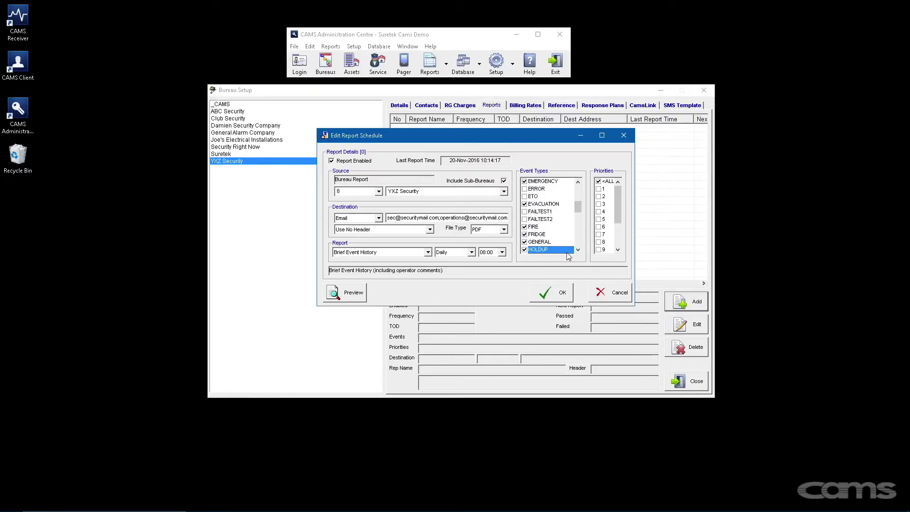
drag(578, 207, 578, 193)
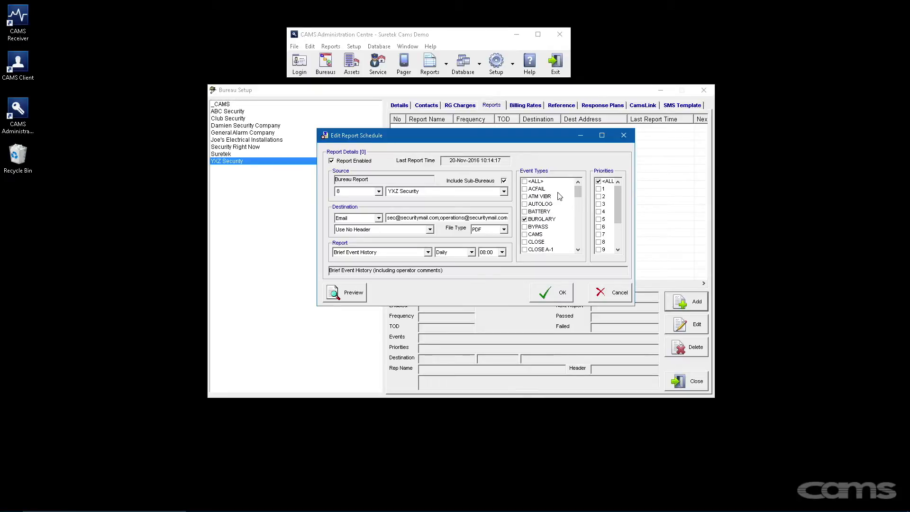
click(524, 181)
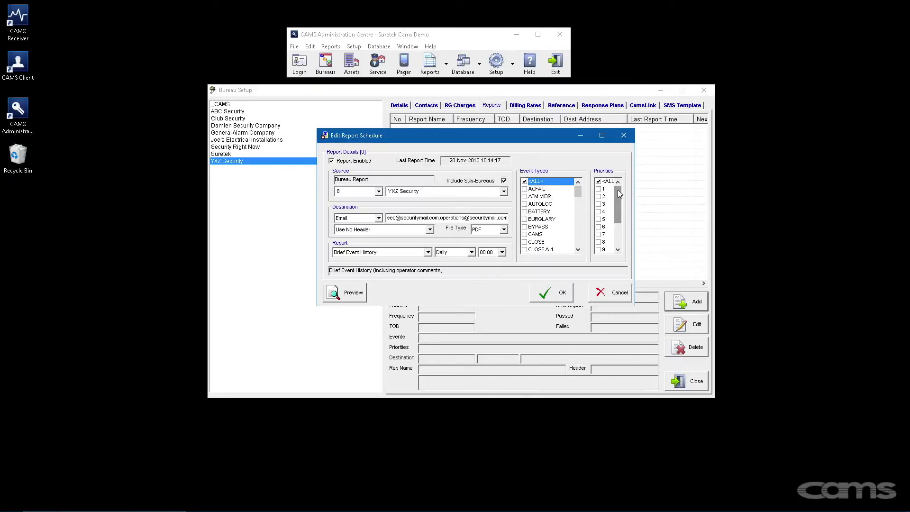
- Try priorities 1, 2 and 3, reset priorities to <ALL>, and save the report schedule
click(598, 189)
click(597, 196)
click(598, 204)
click(598, 181)
click(561, 292)
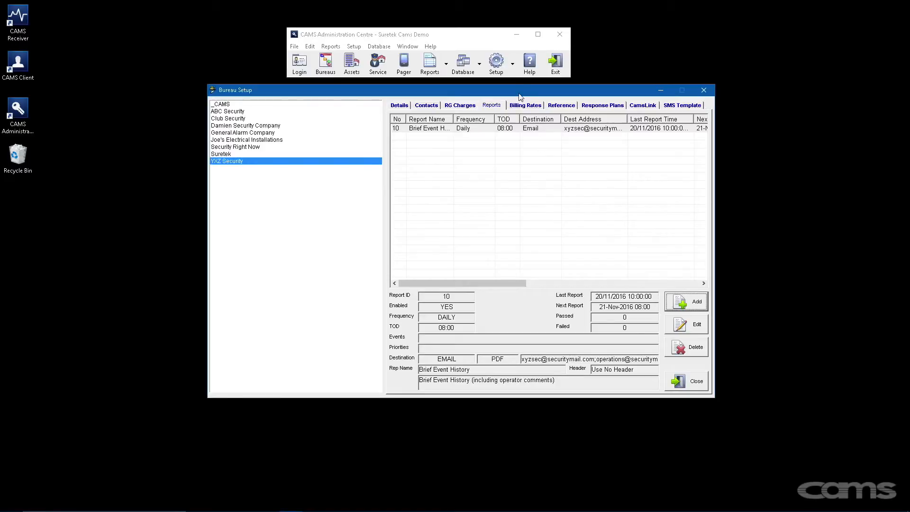
- Open the Event Types editor, review BATTERY through ERROR settings, then close it
click(513, 64)
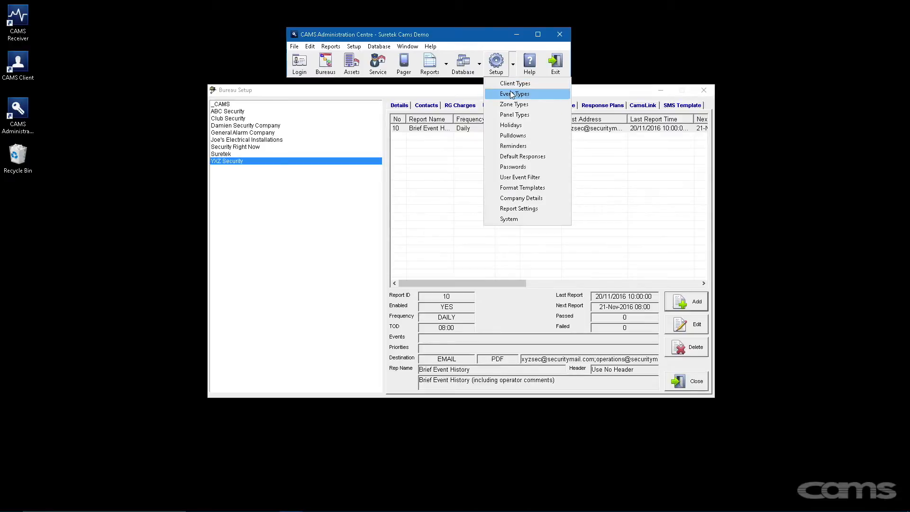
click(511, 93)
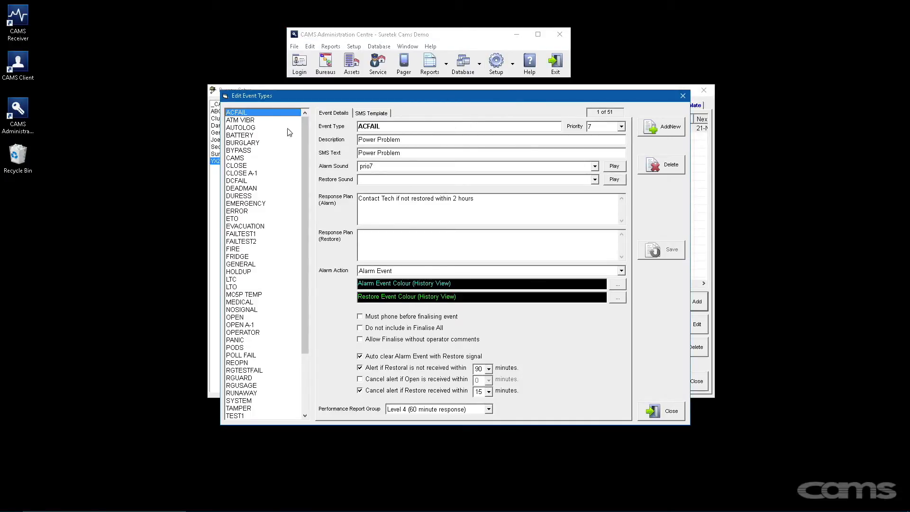
click(250, 135)
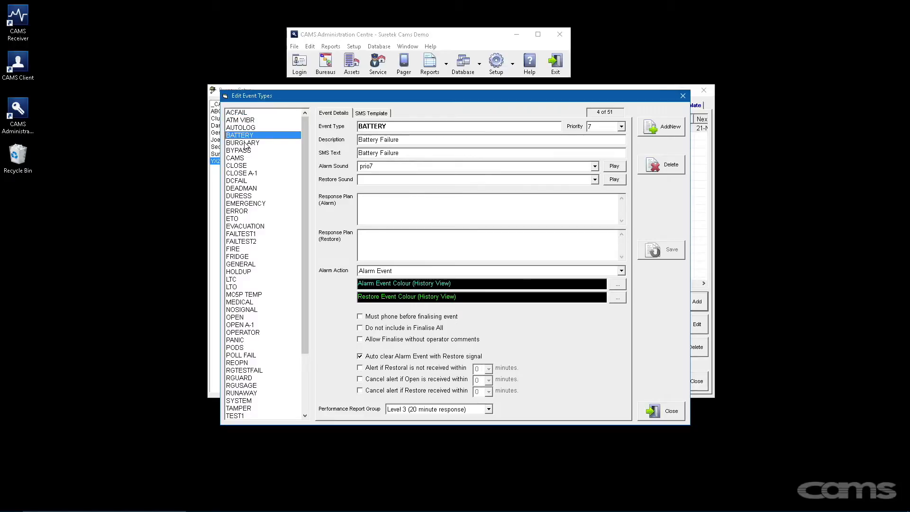
click(245, 144)
click(244, 151)
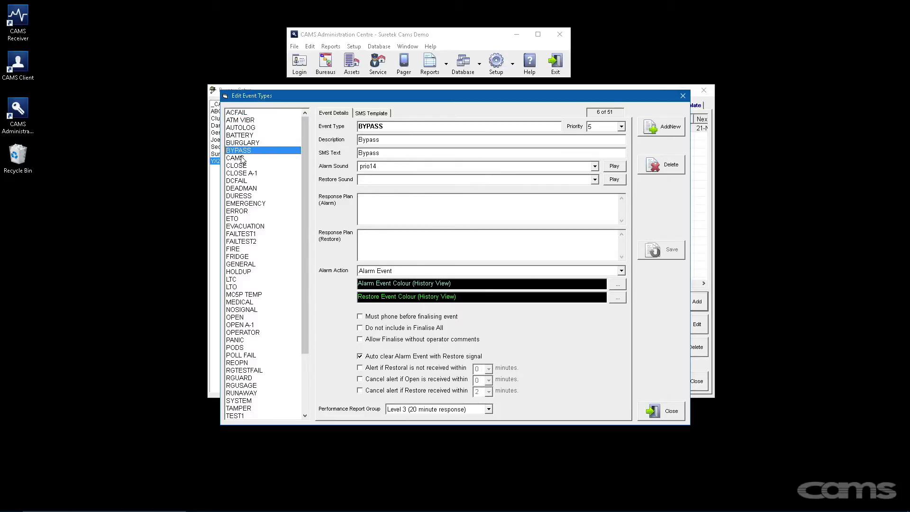
click(241, 166)
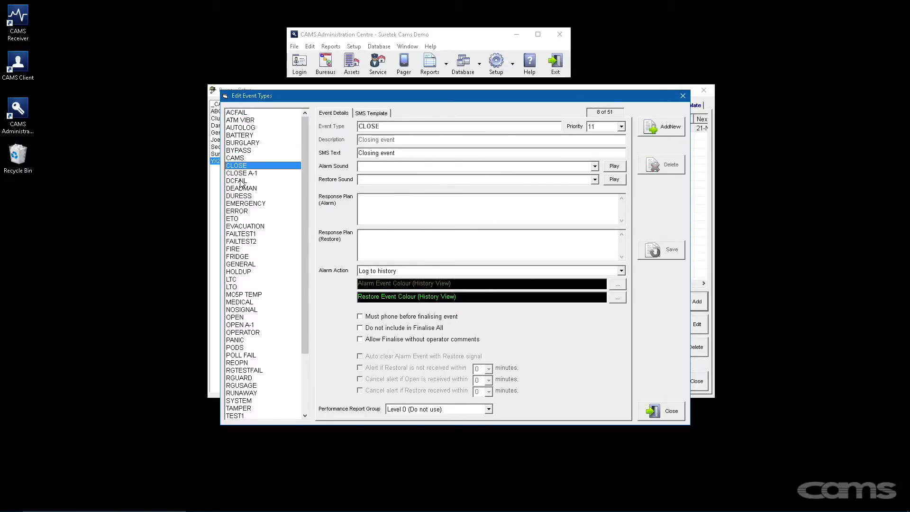
click(240, 183)
click(241, 190)
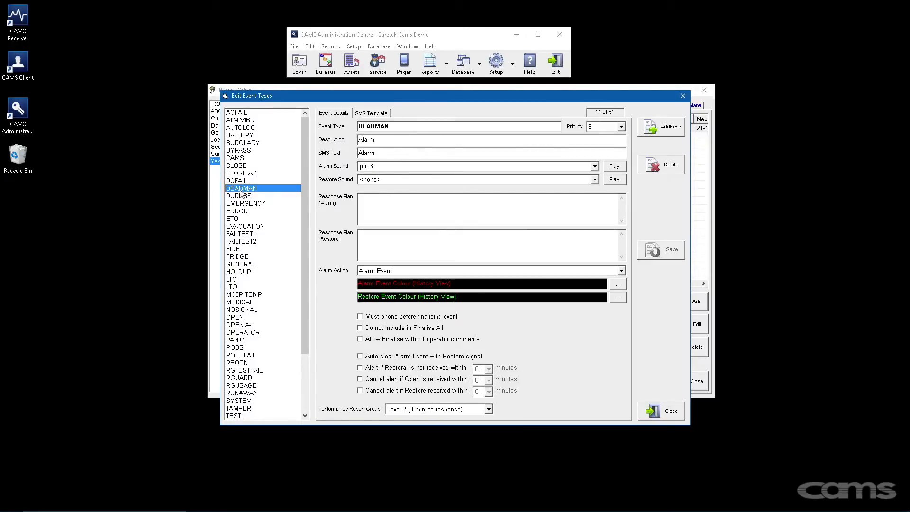
click(241, 197)
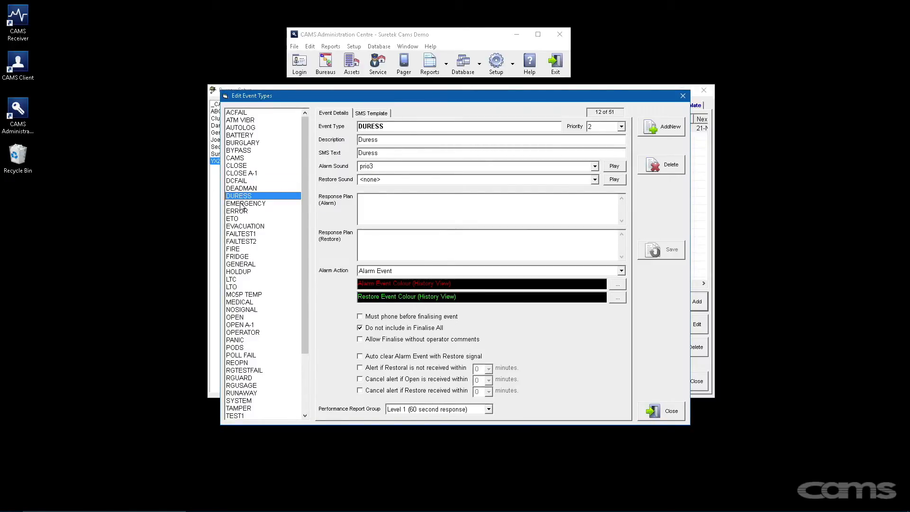
click(241, 204)
click(241, 212)
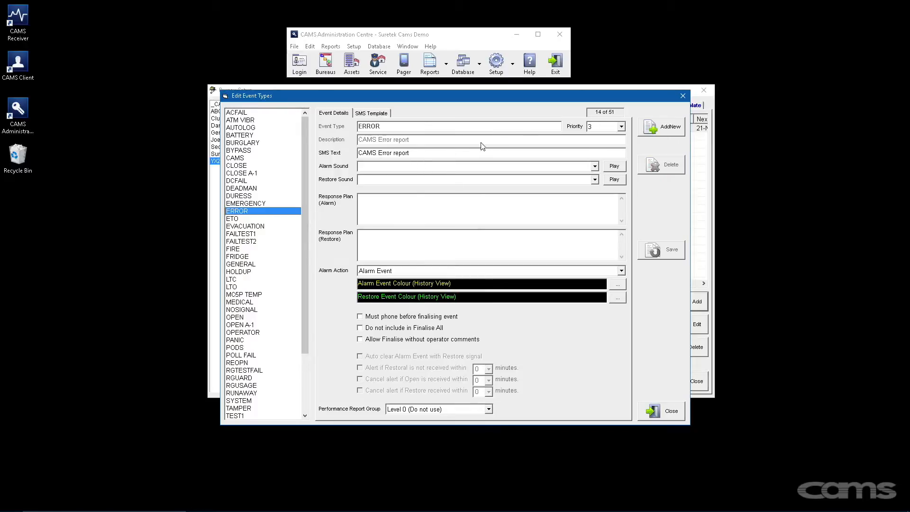
click(682, 97)
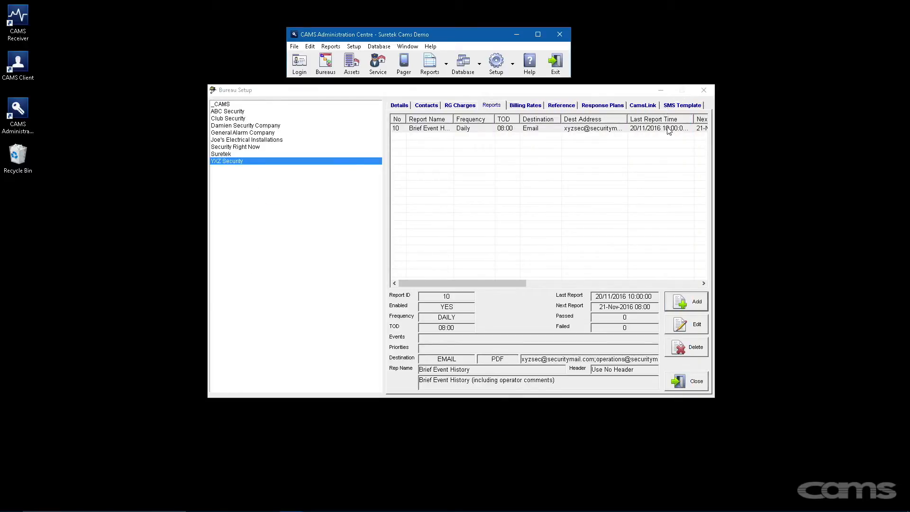
- Add an enabled report including sub-bureaus, using Service Req Form + Events
click(684, 302)
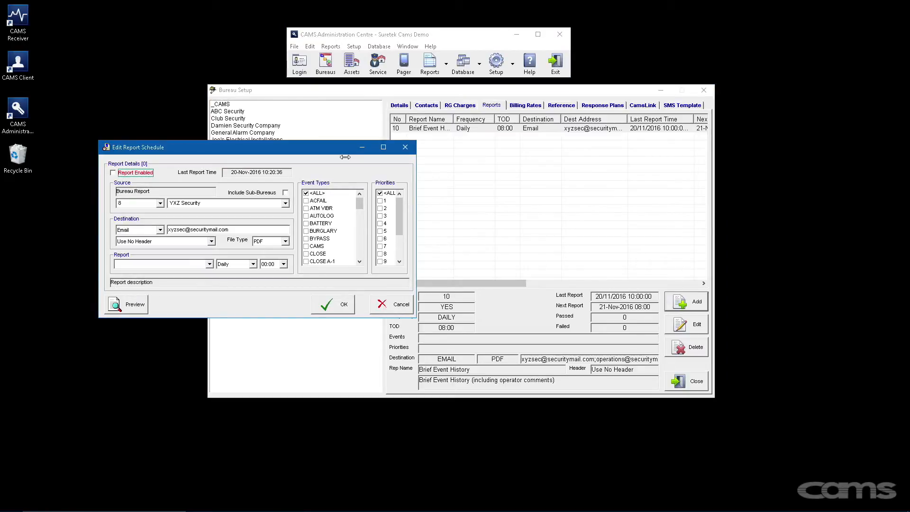
drag(332, 148, 508, 136)
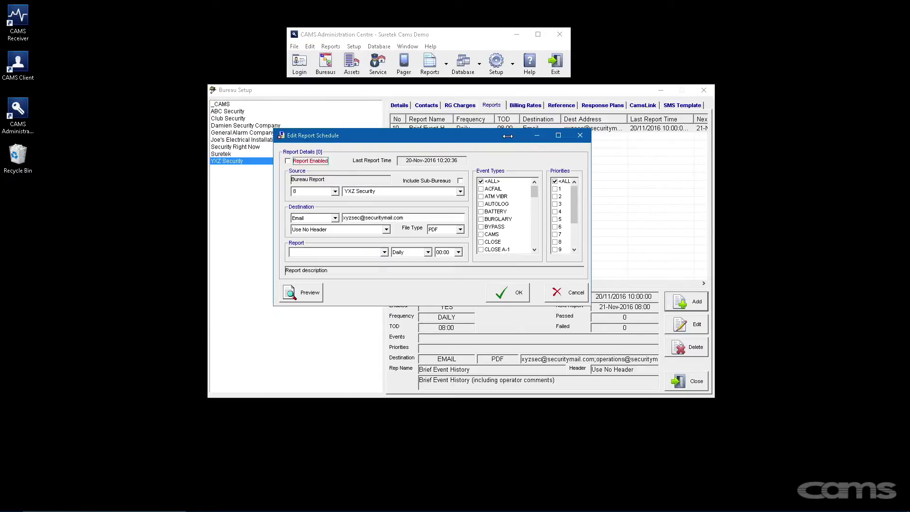
click(324, 161)
click(459, 181)
click(384, 253)
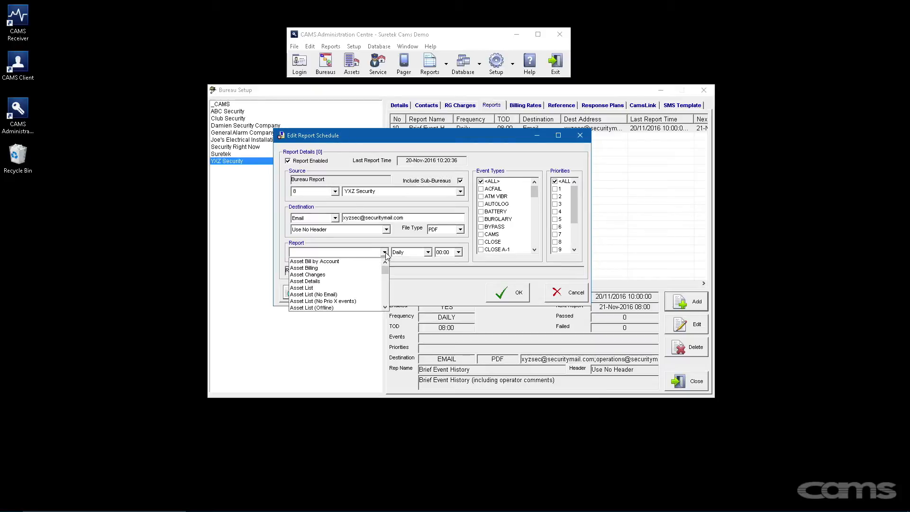
drag(384, 268, 384, 273)
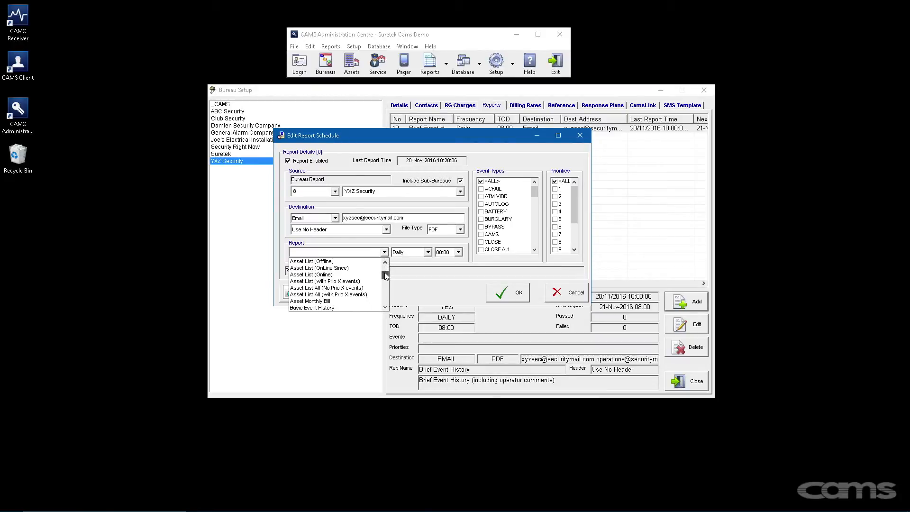
key(End)
click(393, 241)
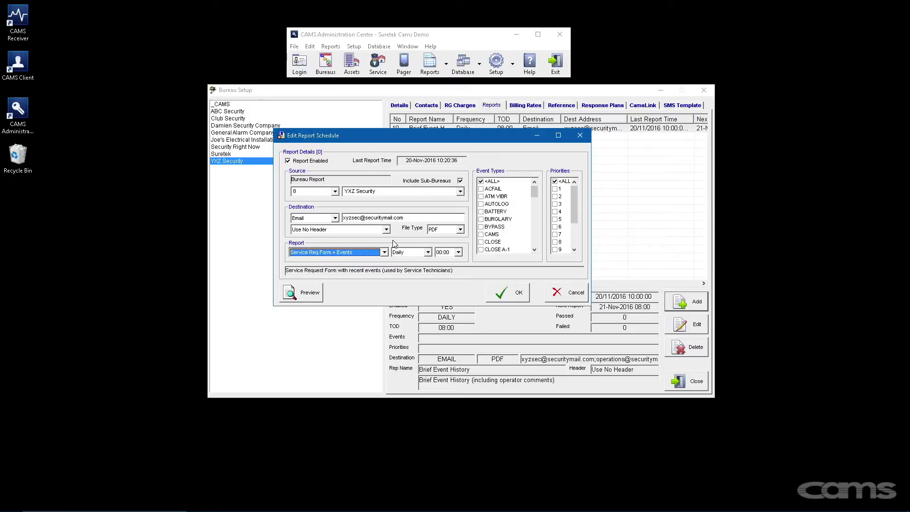
- Schedule the report Daily at 07:00 and save it
click(429, 252)
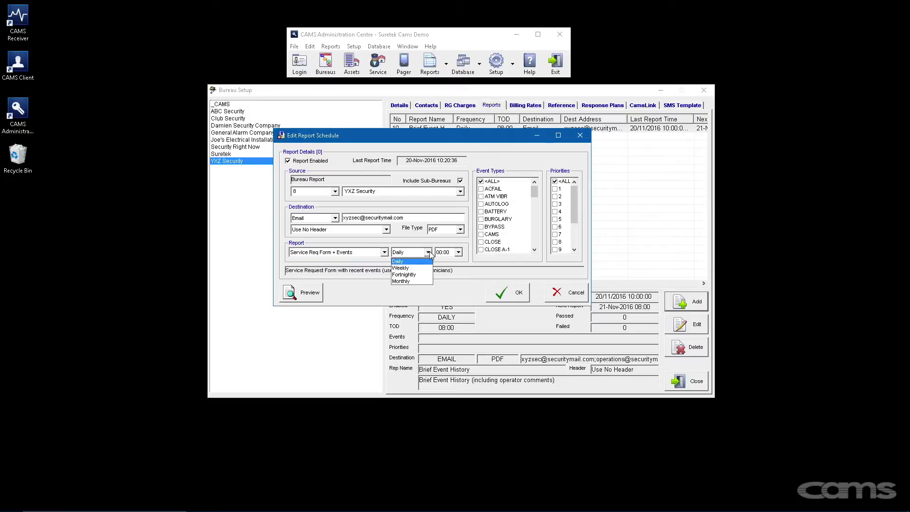
click(430, 254)
click(459, 252)
scroll(459, 270, down, 1)
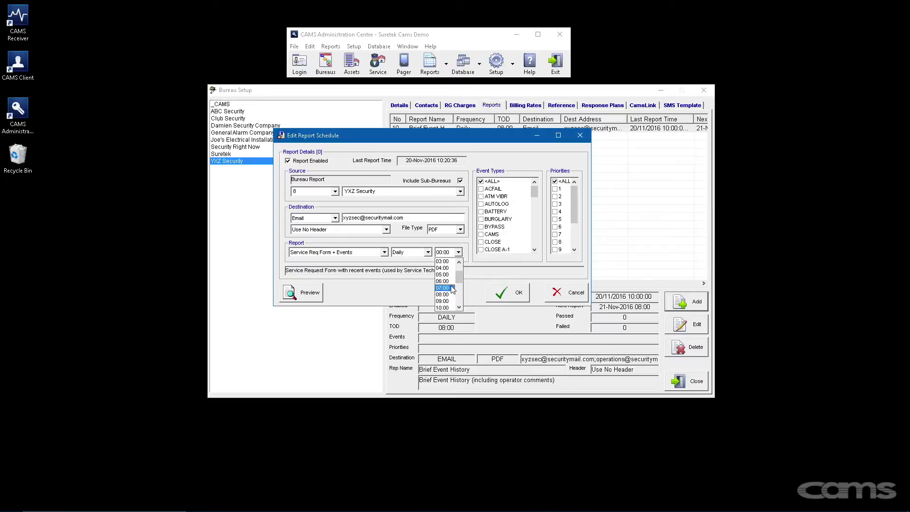
click(450, 288)
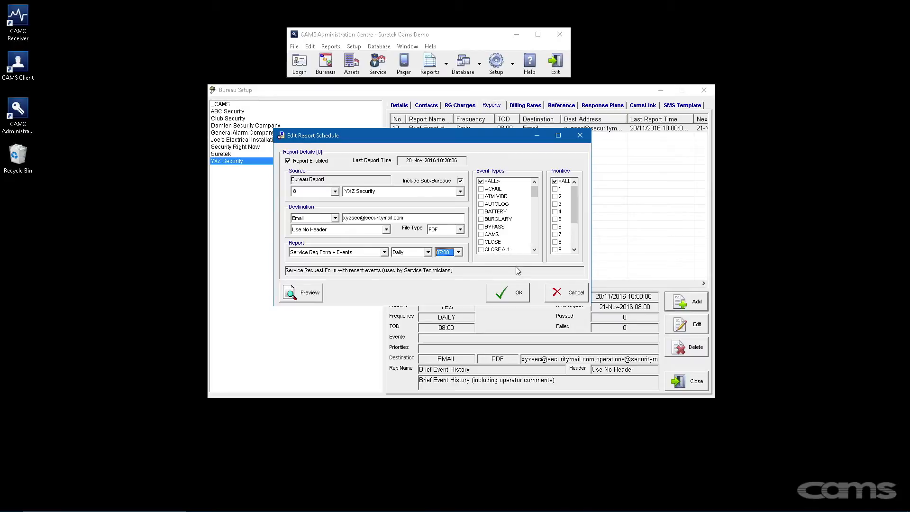
click(514, 292)
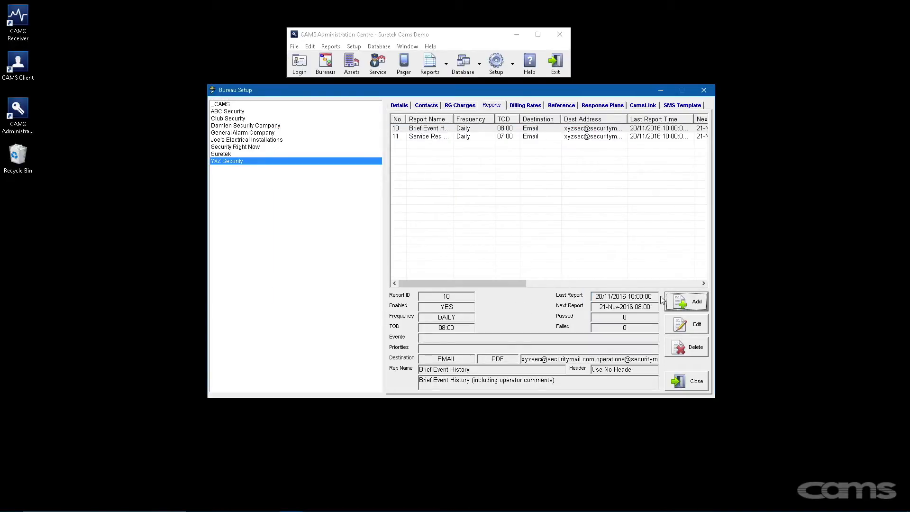
- Add a new enabled report that includes sub-bureaus and is e-mailed to the accounts address
click(686, 302)
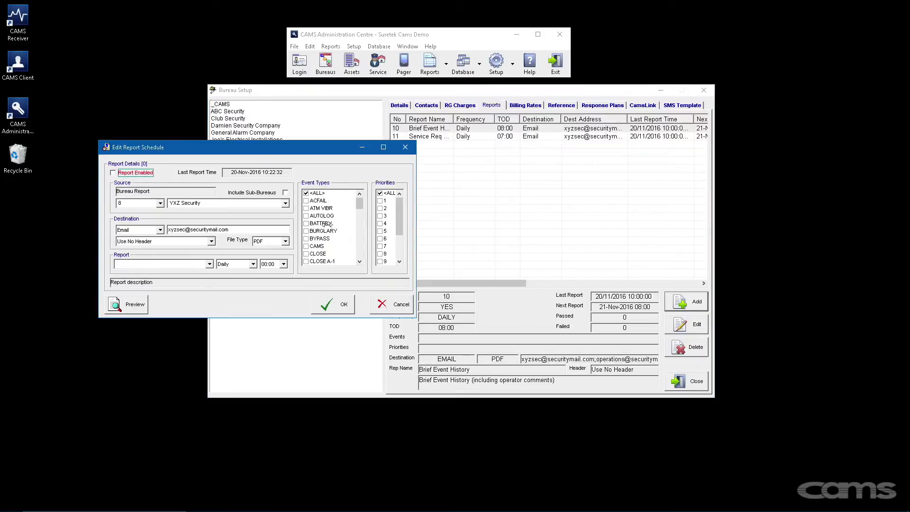
click(114, 173)
drag(169, 146, 367, 150)
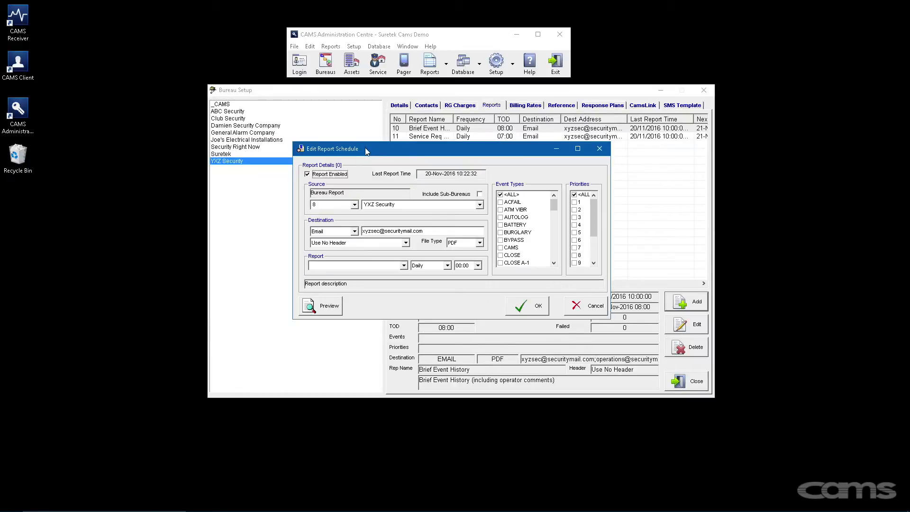
click(479, 195)
drag(423, 231, 356, 232)
- Make it the Asset Monthly Bill report, sent monthly at 08:00, and save it
click(358, 265)
scroll(360, 305, down, 2)
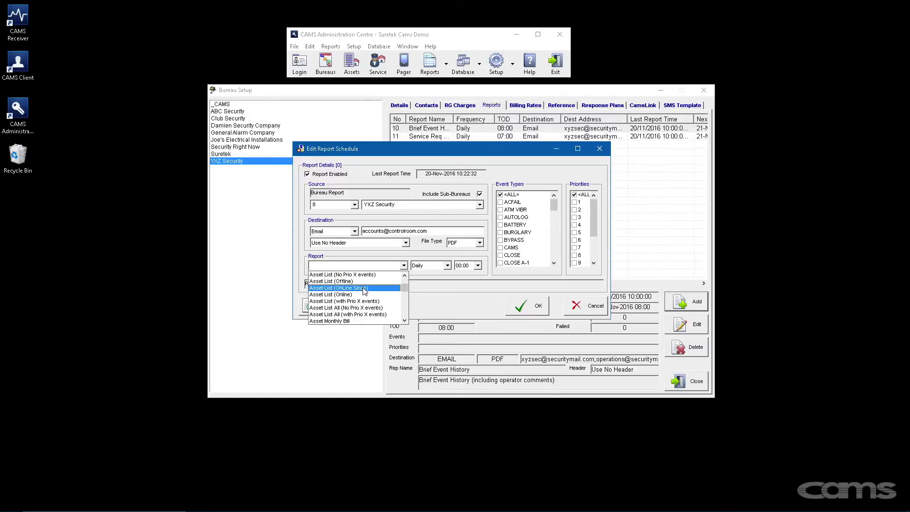
click(358, 322)
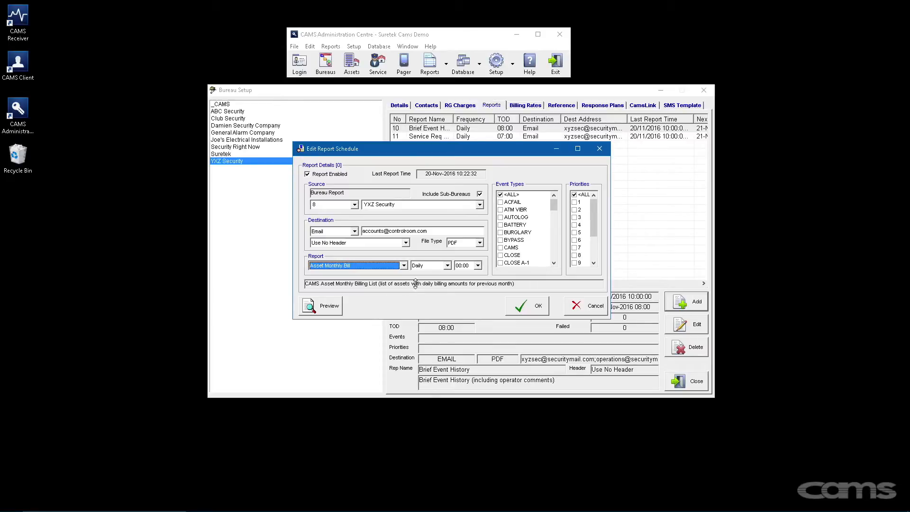
click(444, 266)
click(431, 294)
click(477, 266)
scroll(471, 284, down, 1)
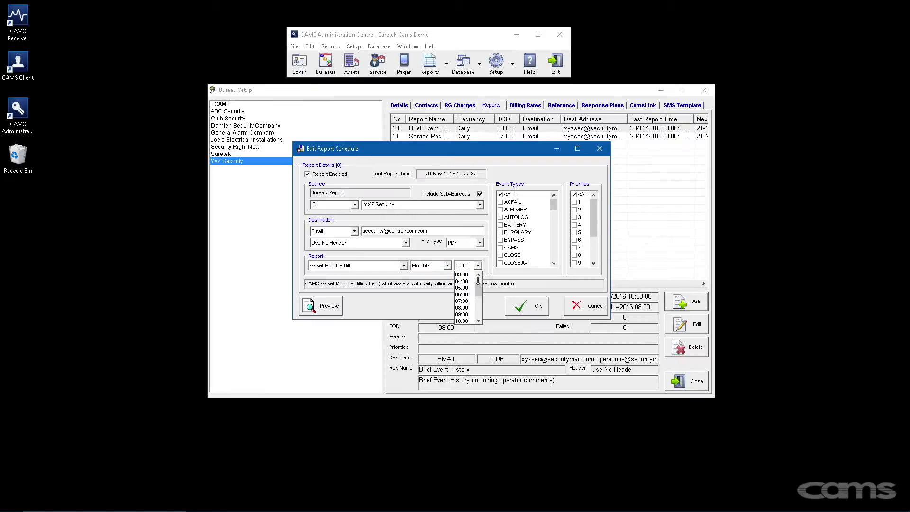
click(464, 308)
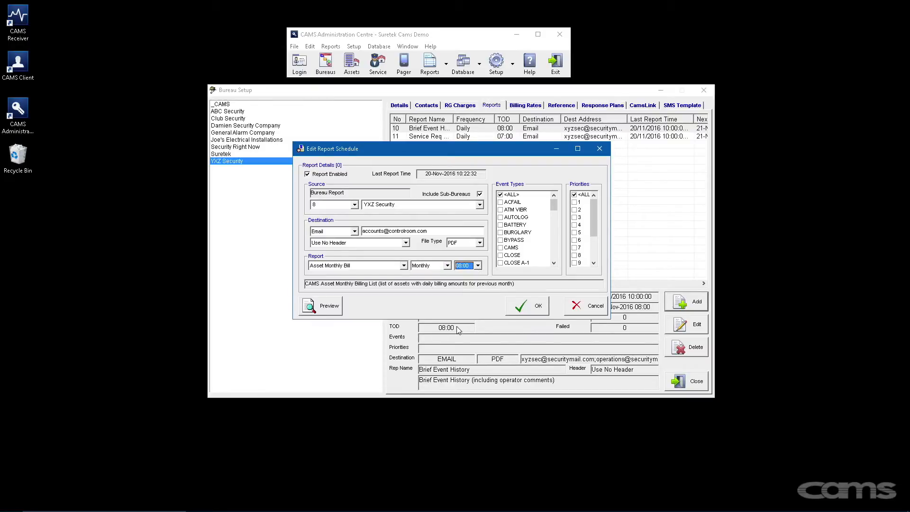
click(523, 307)
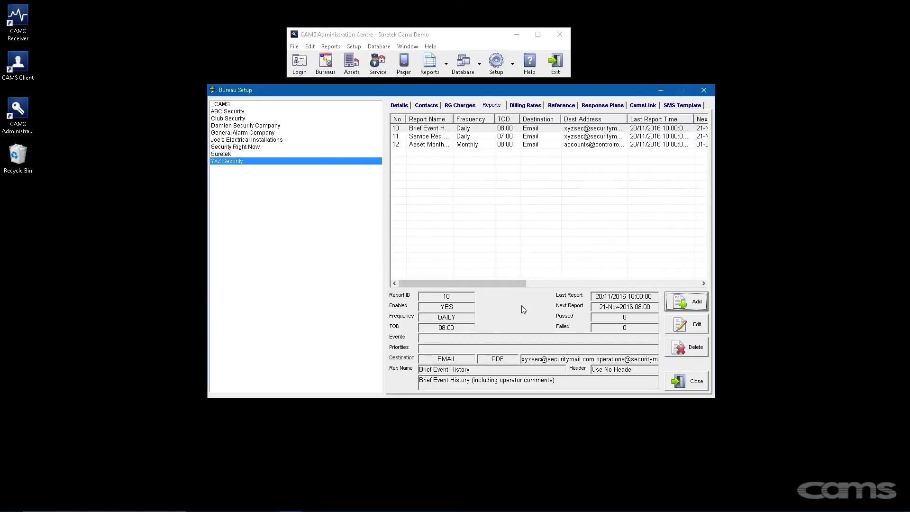
- Show the bureau's billing rates and review the client types in system setup
click(525, 105)
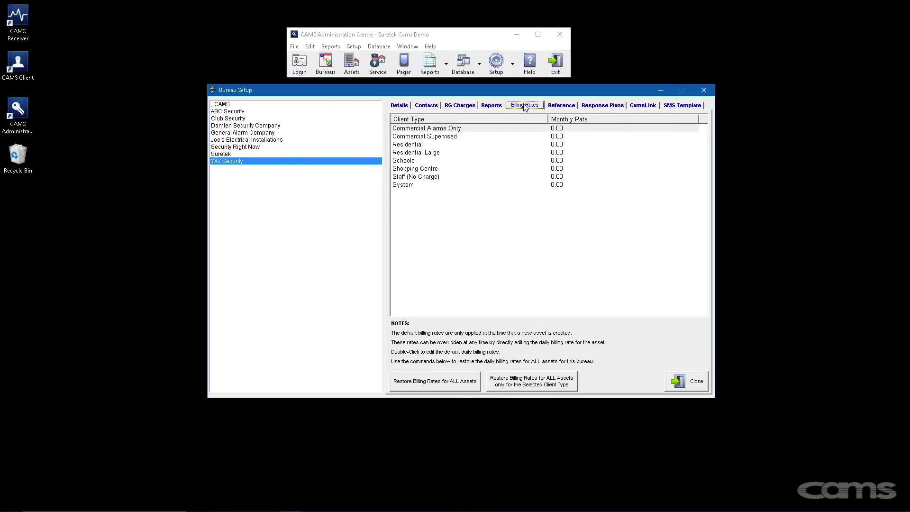
click(512, 66)
click(518, 85)
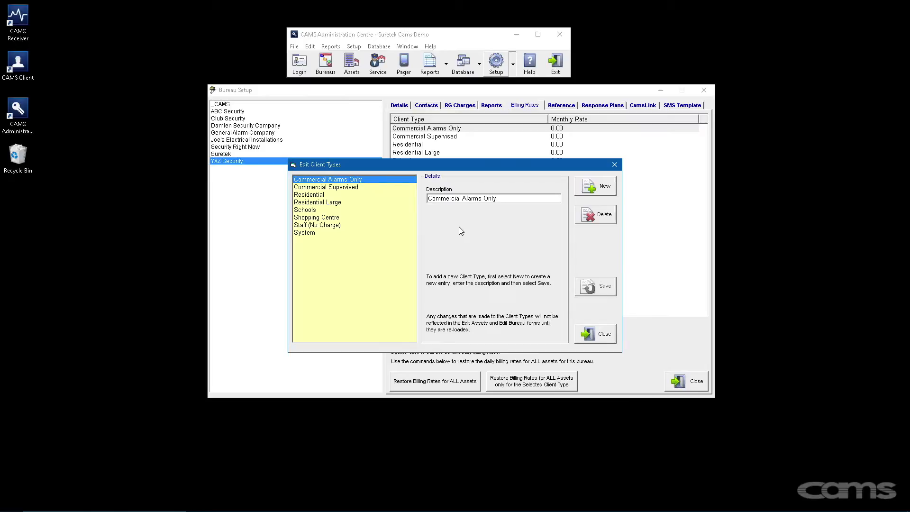
click(614, 165)
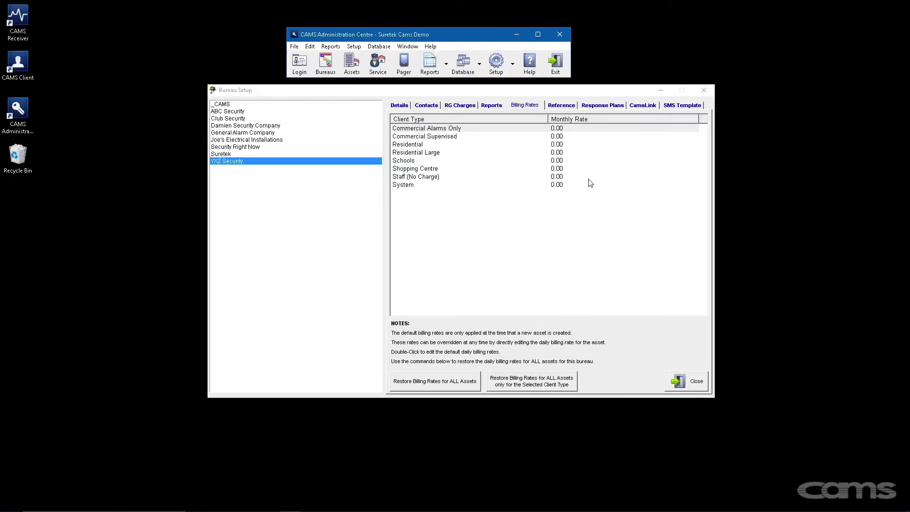
- Set monthly rates of 15.00 for Commercial Alarms Only and 18.00 for Commercial Supervised
double_click(572, 129)
text(15.00)
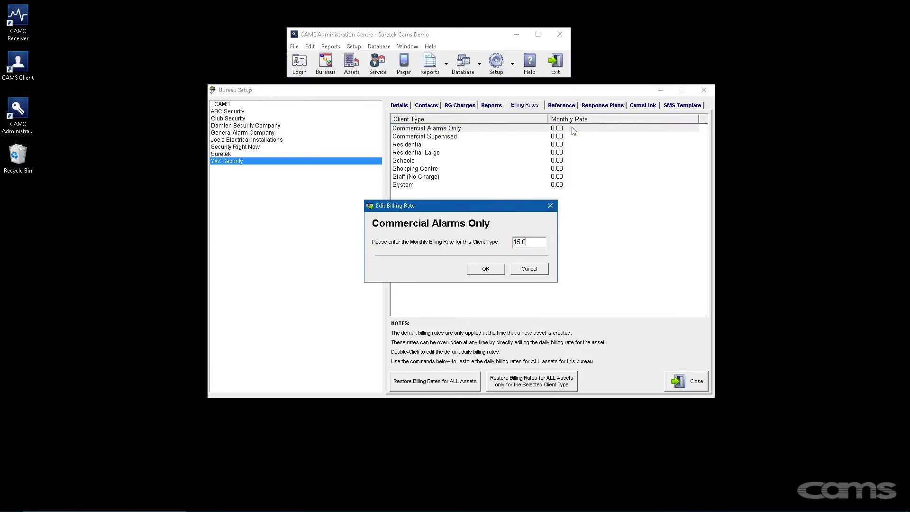
click(495, 269)
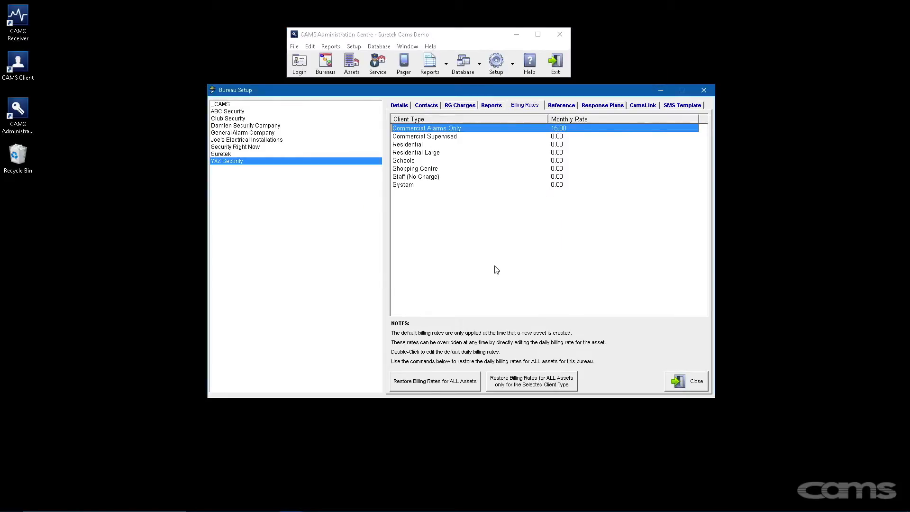
double_click(560, 137)
text(18)
key(Return)
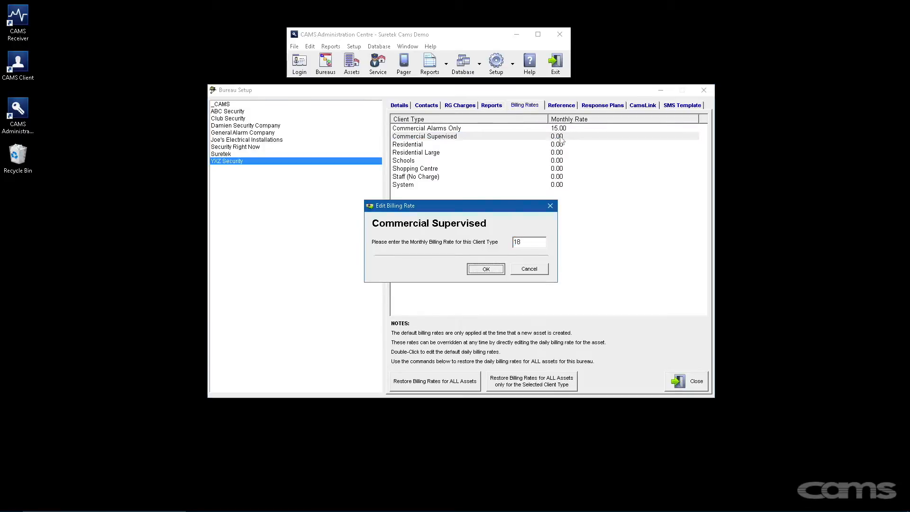
- Set Residential to 10.00, then change Commercial Alarms Only to 16.00
double_click(561, 145)
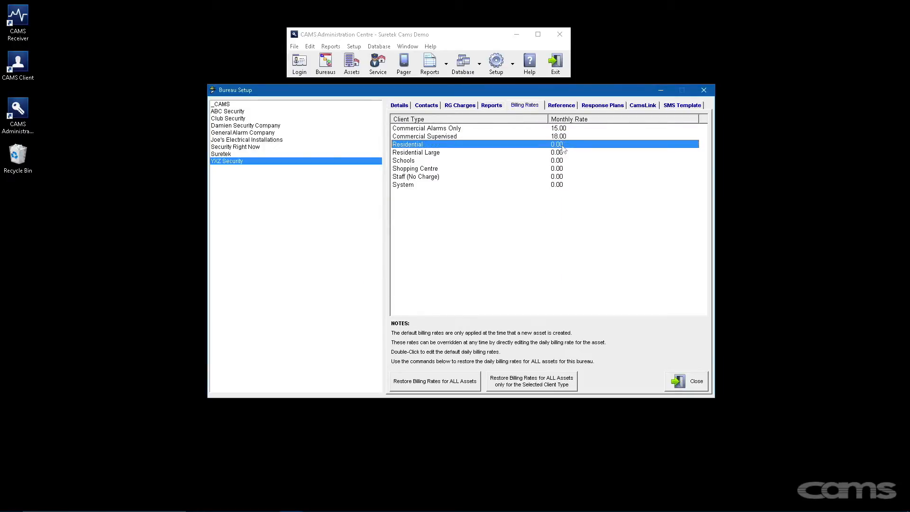
text(10)
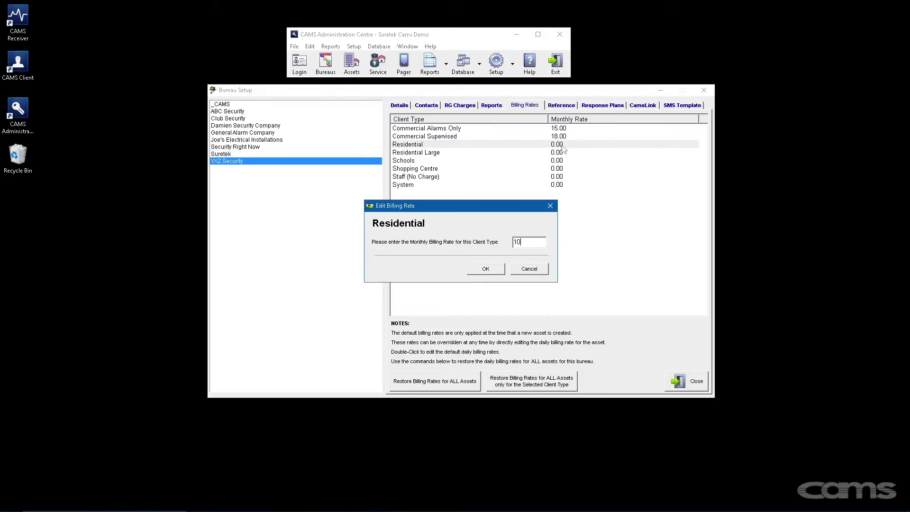
click(499, 269)
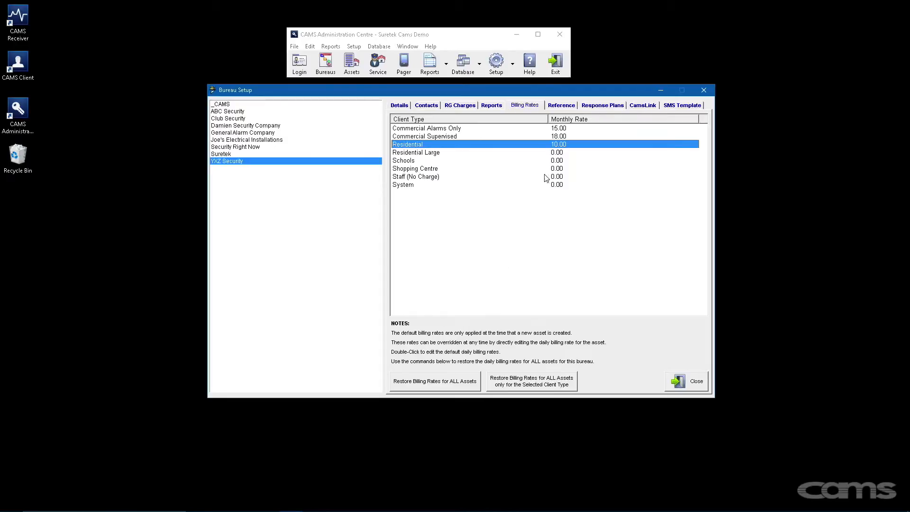
double_click(559, 128)
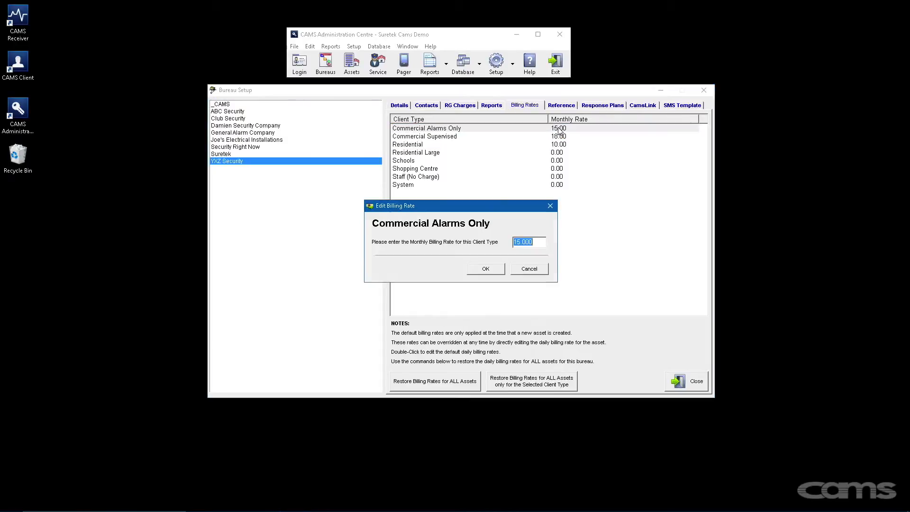
text(16)
click(489, 267)
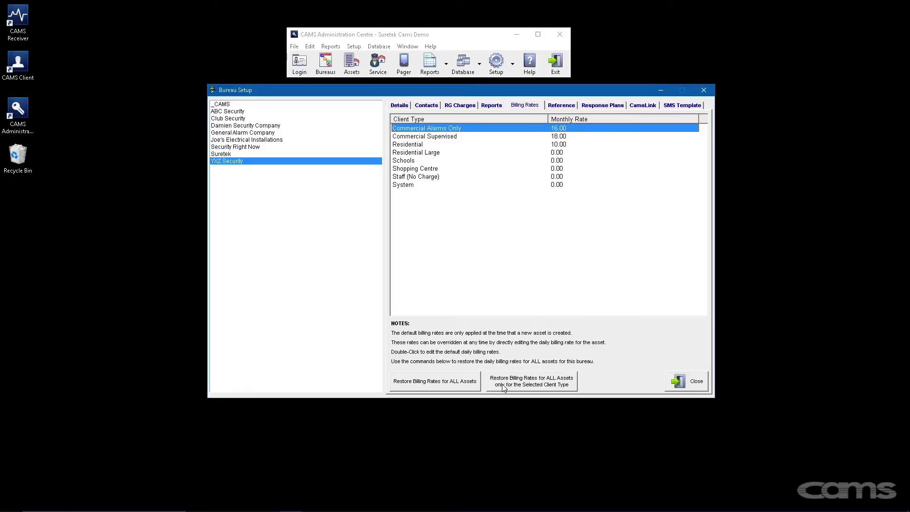
- Decline the first rate restore, then save the bureau record from the Details page
click(518, 388)
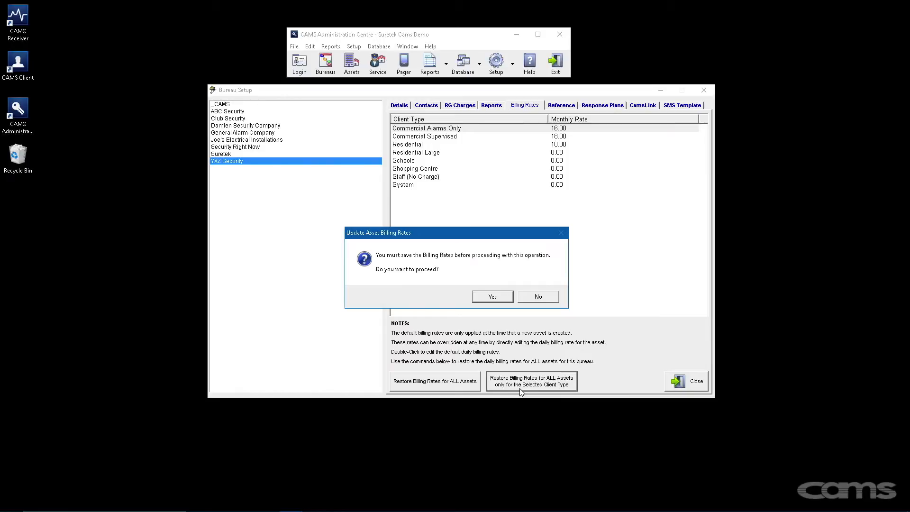
click(540, 297)
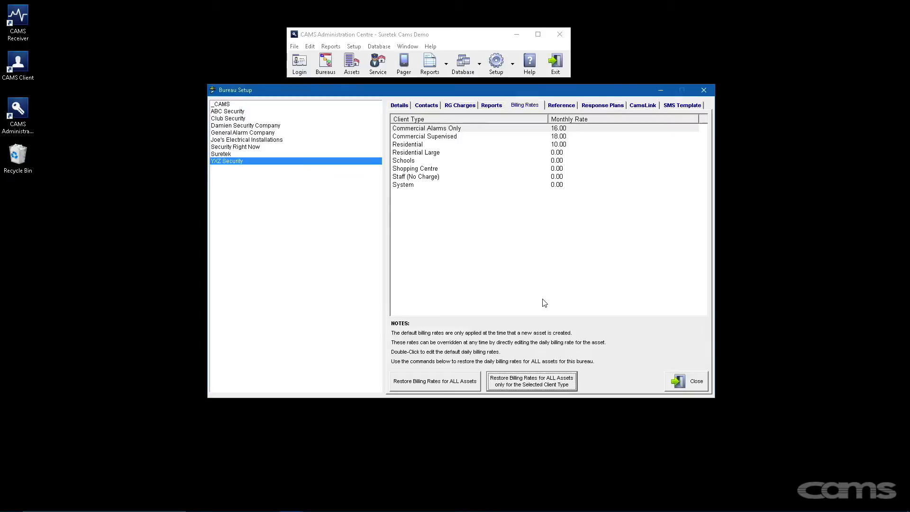
click(400, 106)
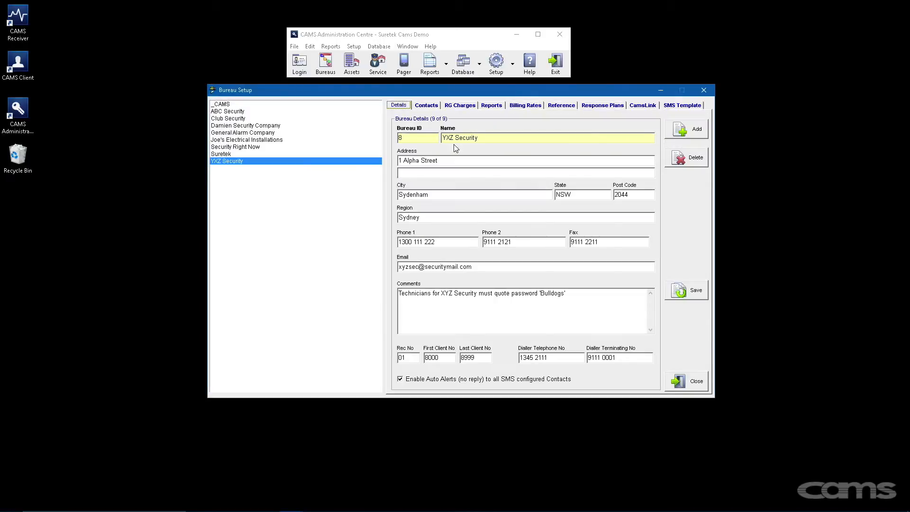
click(676, 288)
- Restore the 16.00 Commercial Alarms Only rate to all existing assets of that type
click(525, 107)
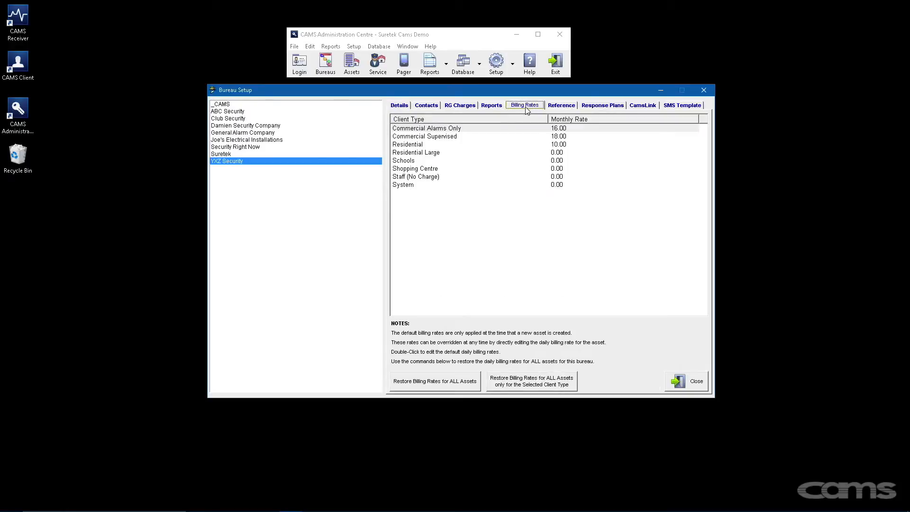
click(529, 388)
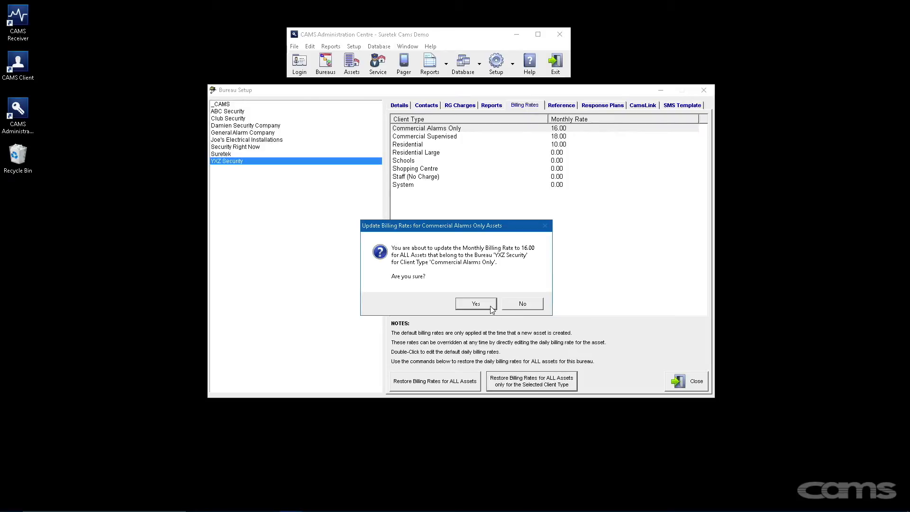
click(476, 304)
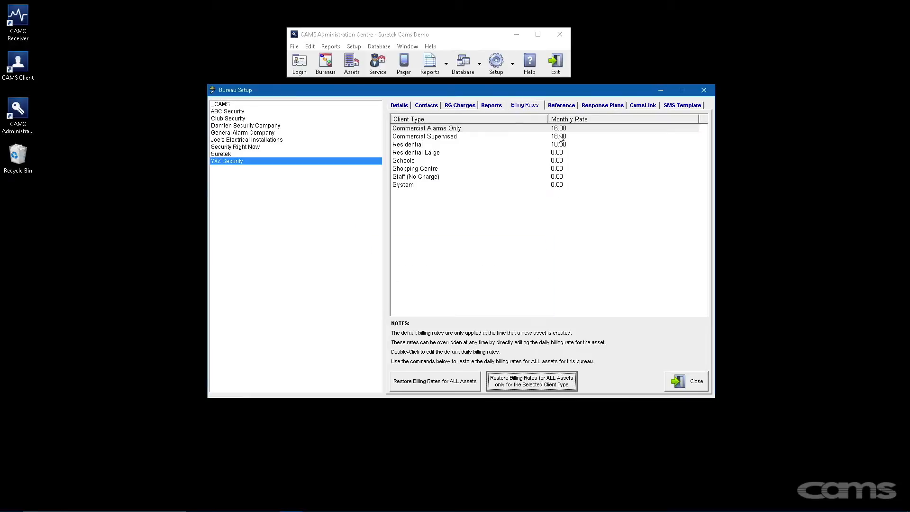
- Add Multicom_5_Plus_Brochure.pdf as a bureau reference document
click(561, 106)
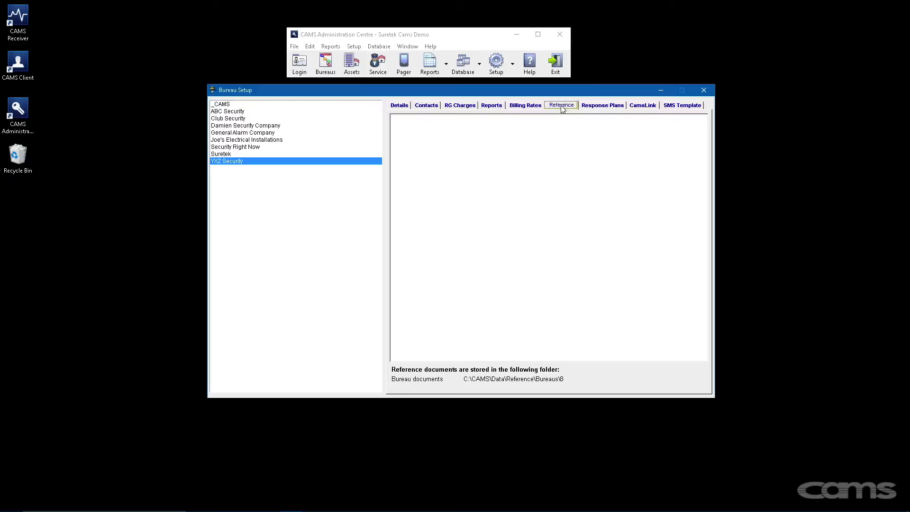
right_click(523, 163)
mouse_move(550, 178)
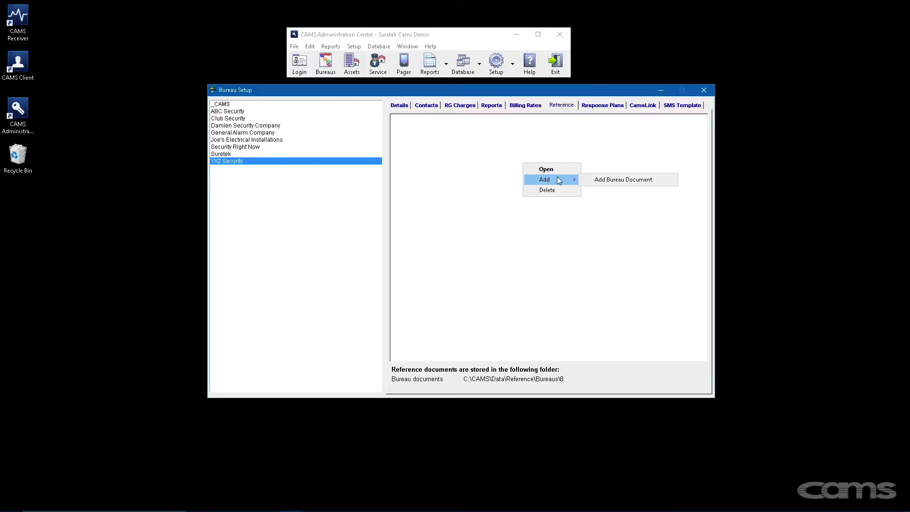
click(602, 179)
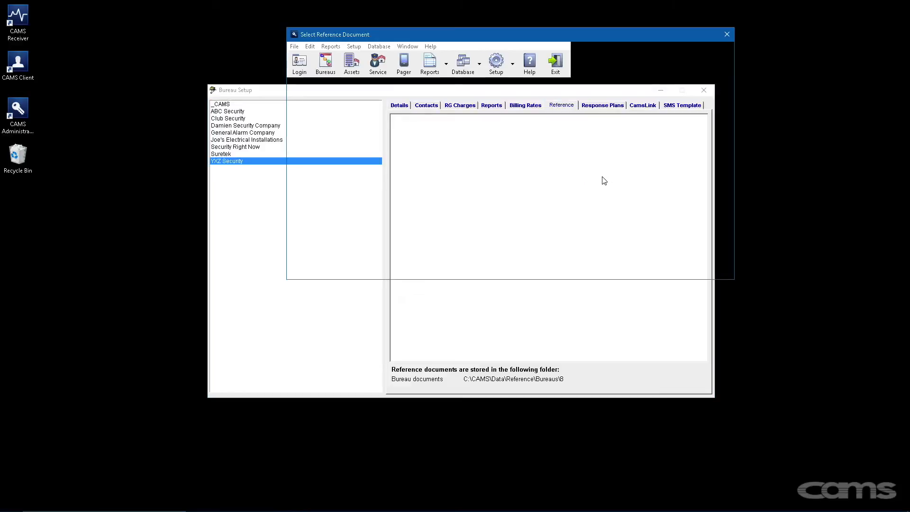
double_click(549, 194)
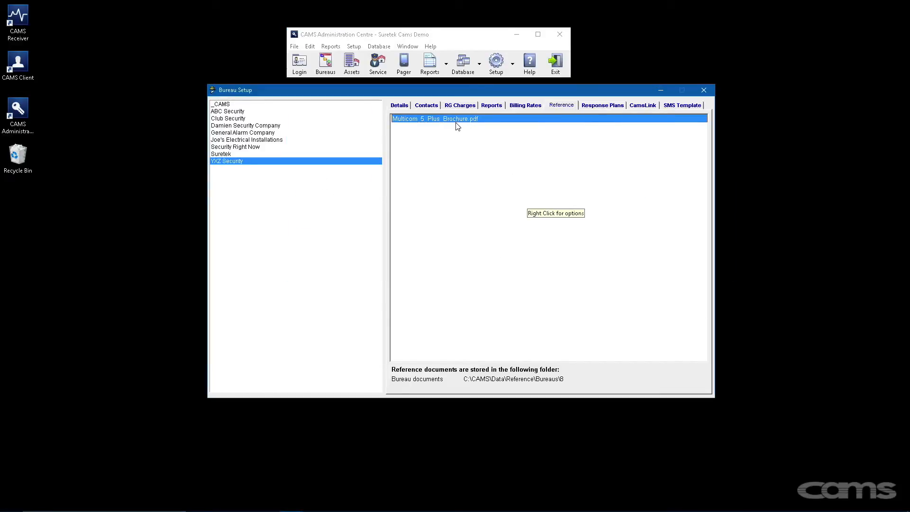
- Open the attached brochure to check it displays, then close the viewer
double_click(453, 119)
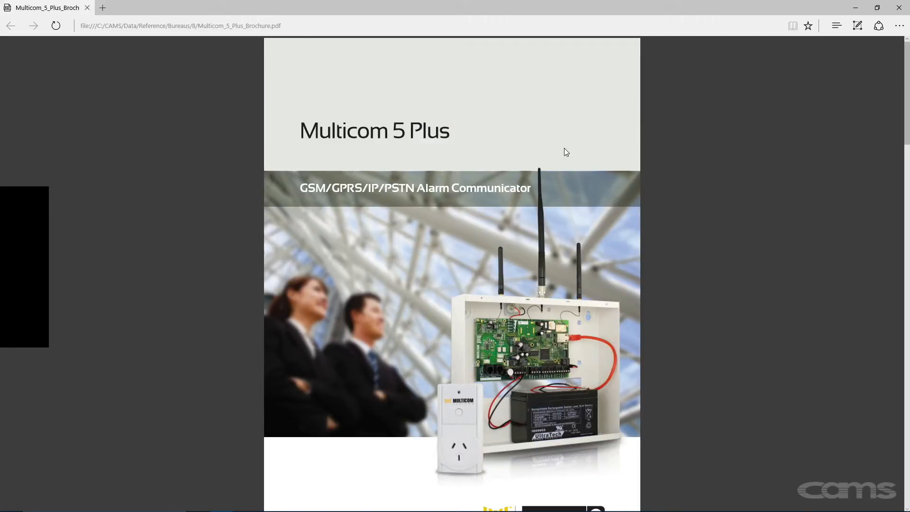
click(899, 8)
click(604, 166)
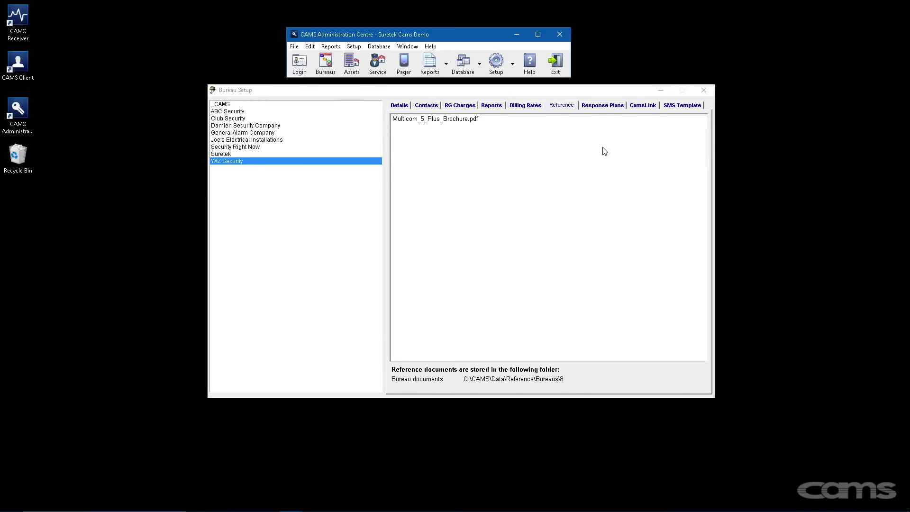
- Enter ACFAIL's Contracted Response (Alarm) as 'Business Hours - Call XYZ Security' and 'After Hours - Raise a SWO'
click(601, 106)
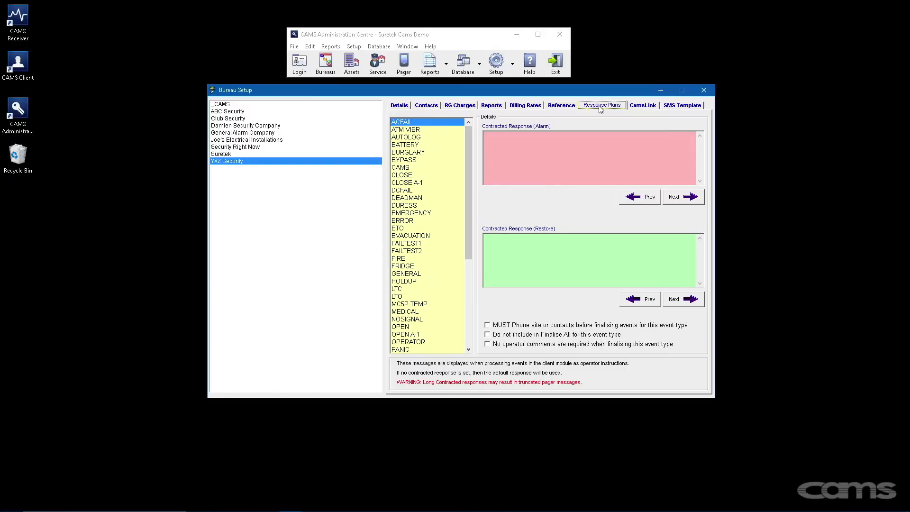
click(586, 140)
text(Business Hours - Call XYZ Security)
key(Return)
text(After Hour)
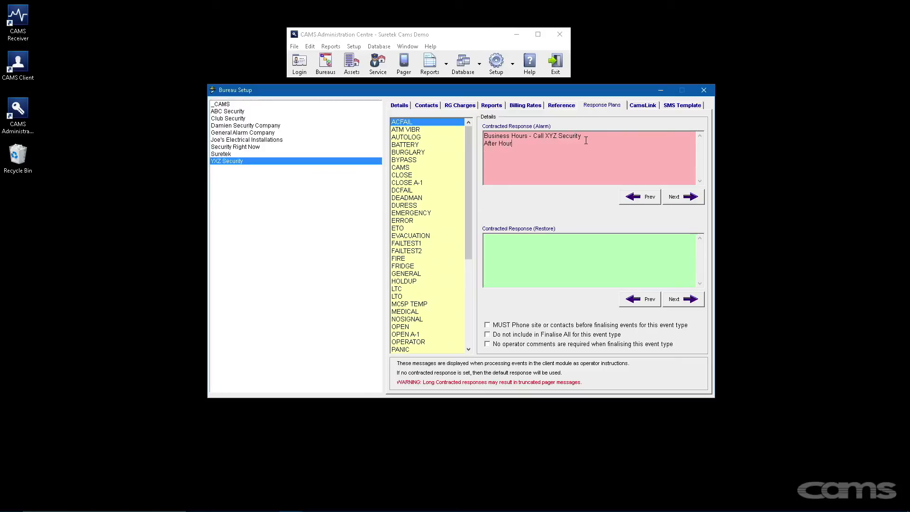
text(s - Raise a SWO)
key(Tab)
click(421, 147)
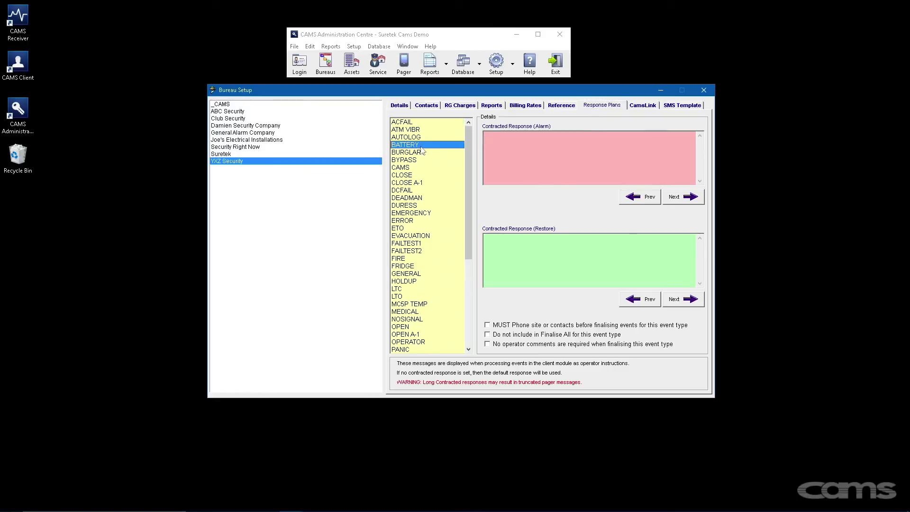
- Copy ACFAIL's two-line alarm response and paste it into BATTERY's alarm response
click(423, 123)
drag(557, 144, 484, 135)
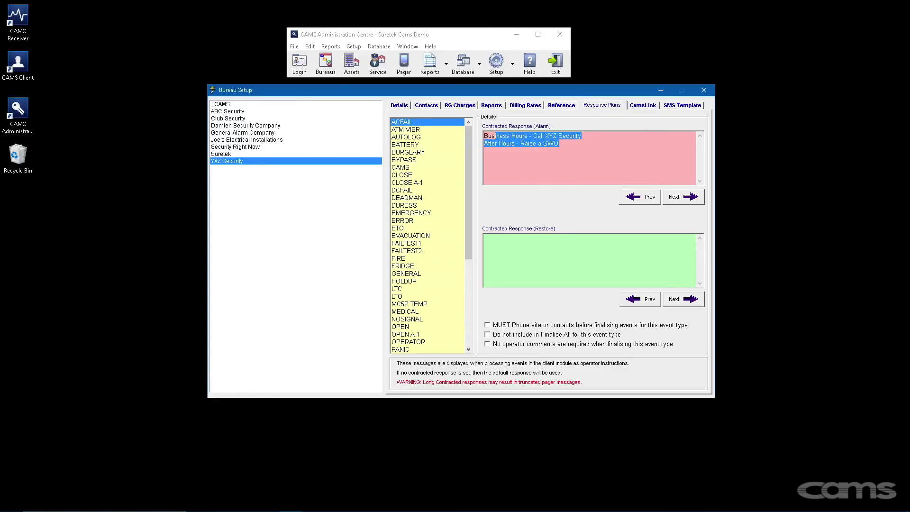
right_click(500, 138)
click(554, 172)
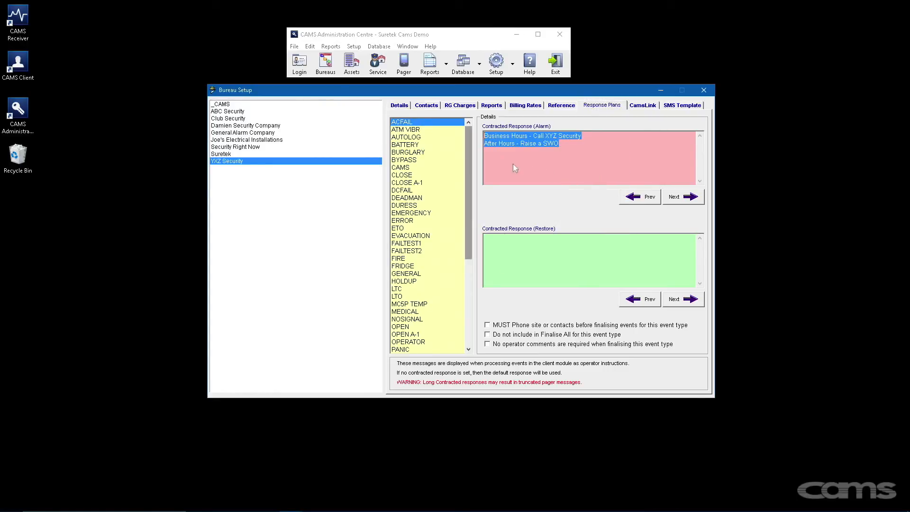
click(425, 148)
right_click(526, 136)
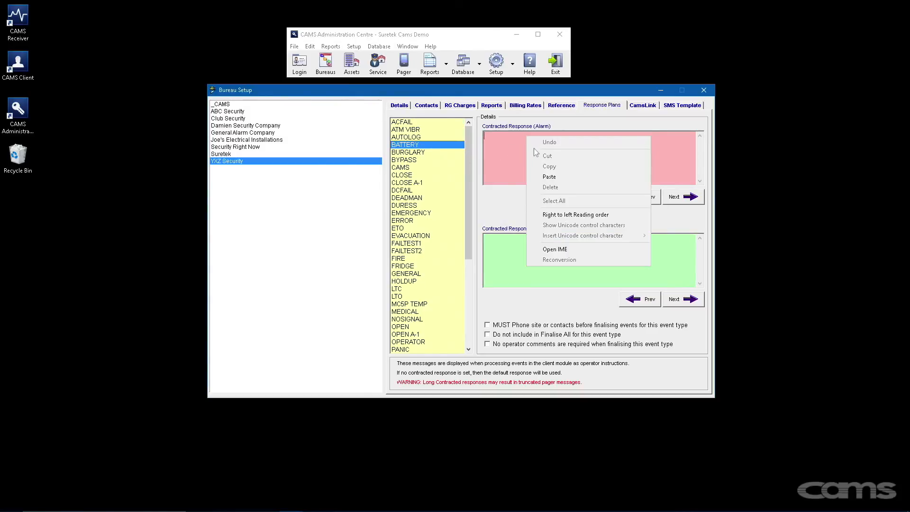
click(533, 180)
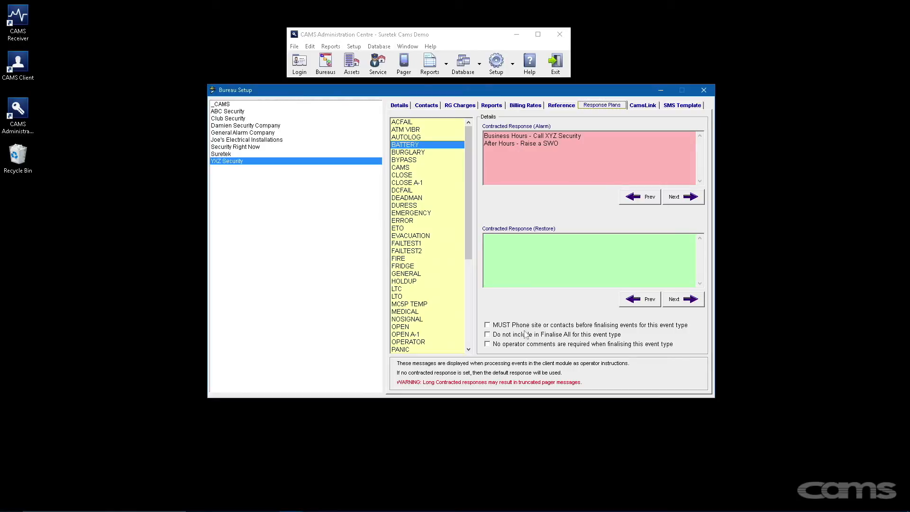
- Toggle the MUST Phone requirement on for DURESS and back off, then show CamsLink users
click(488, 325)
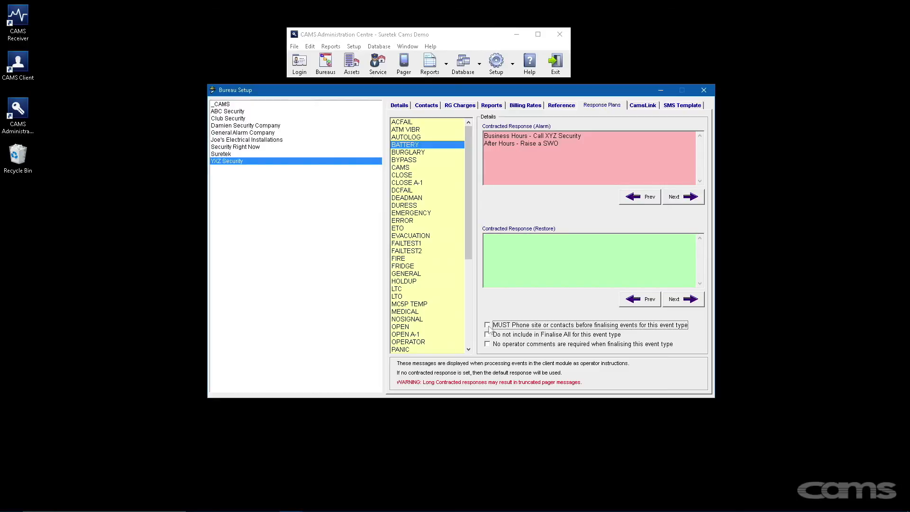
click(421, 205)
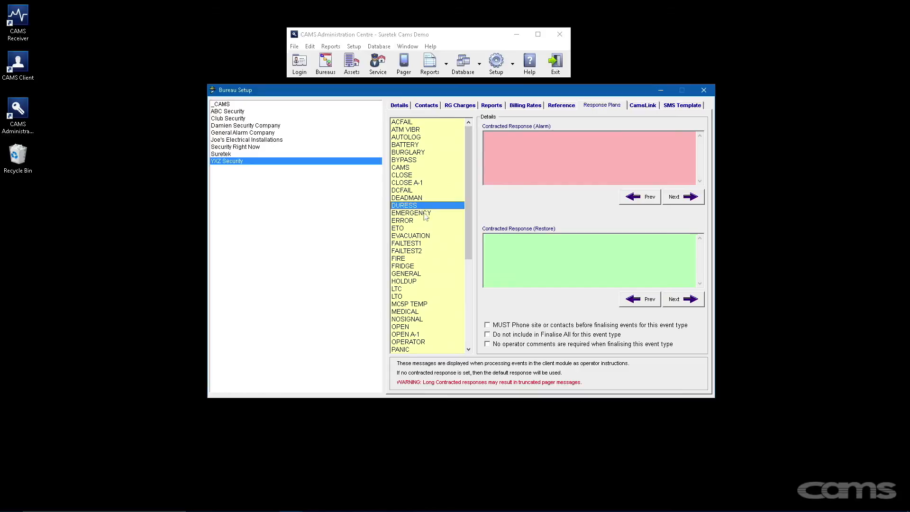
click(488, 326)
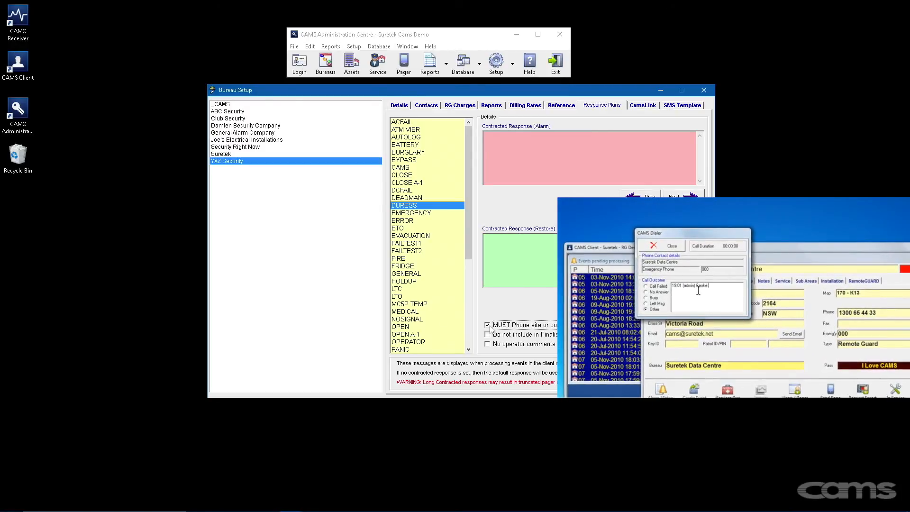
click(488, 325)
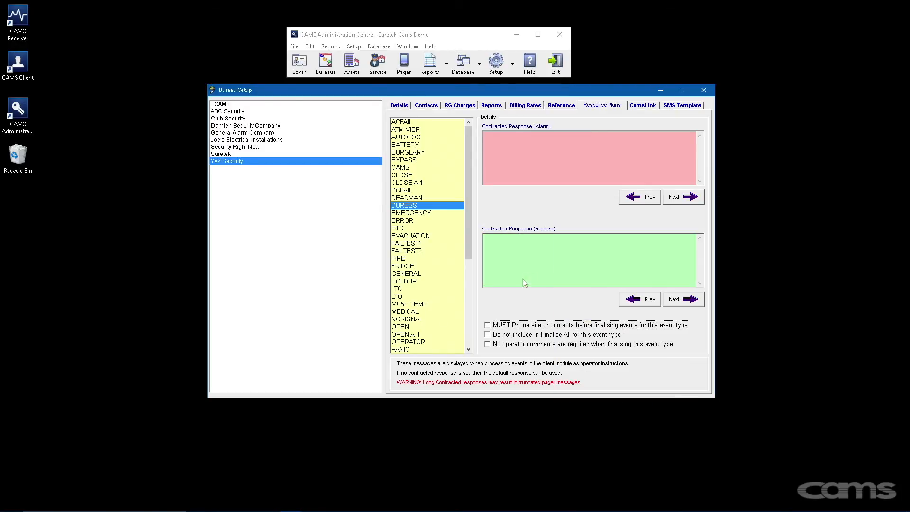
click(643, 105)
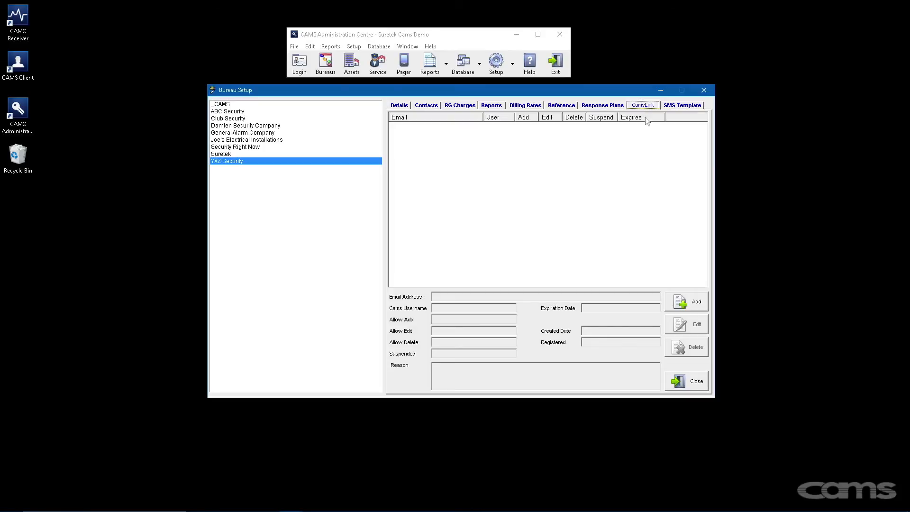
- Add a new CamsLink user with the user's e-mail address and CAMS username
click(693, 310)
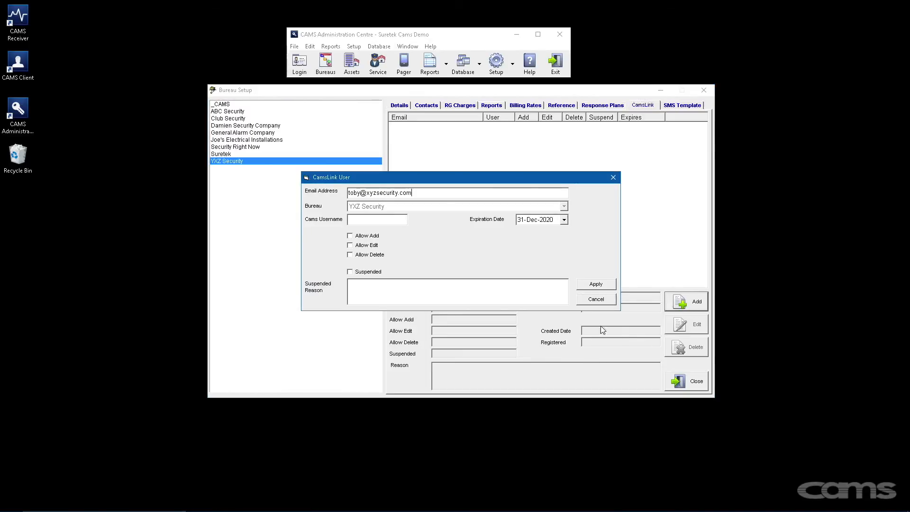
click(375, 220)
text(toby123)
- Grant add, edit and delete rights, suspend the user with a hospital-stay reason, and save
click(350, 237)
click(350, 237)
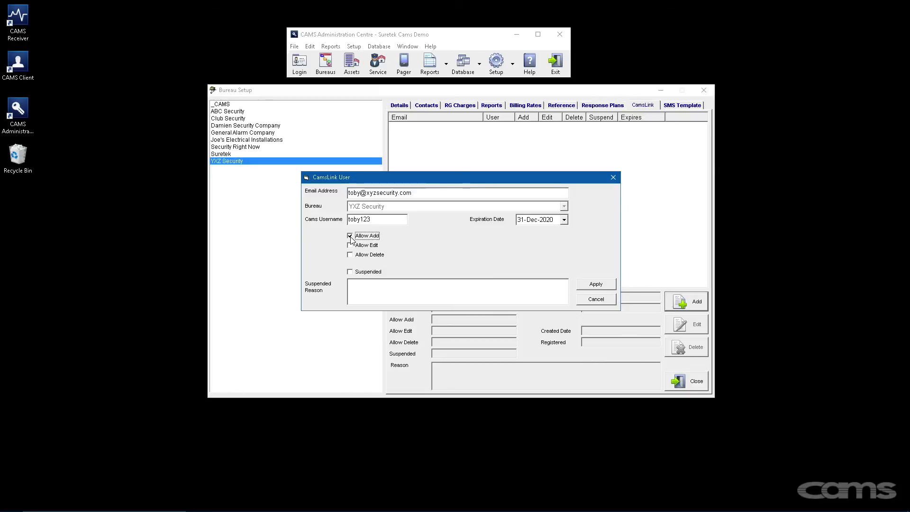
click(350, 246)
click(350, 255)
click(353, 271)
click(357, 283)
text(Toby in hospital UFN)
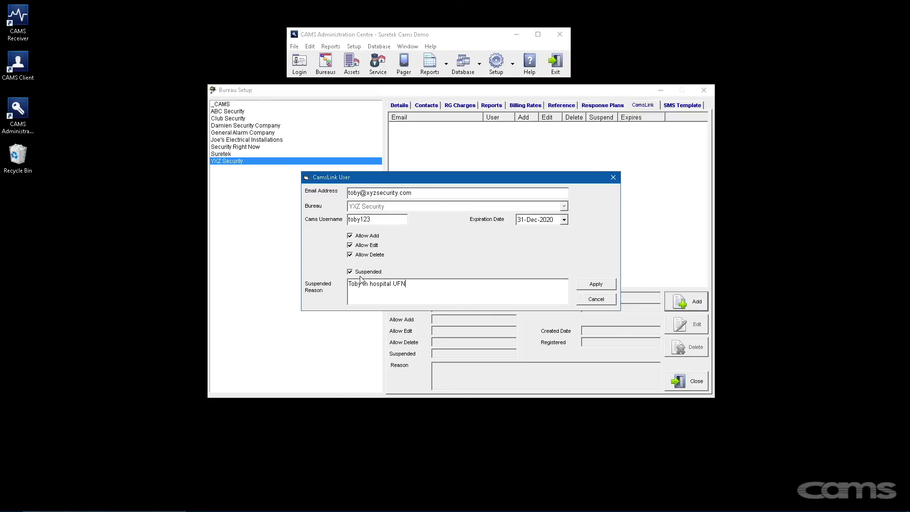
click(589, 287)
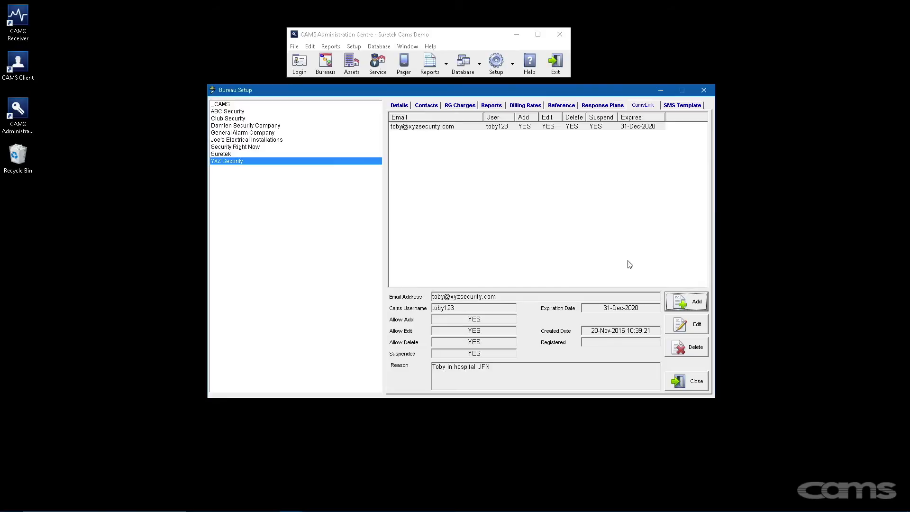
click(681, 106)
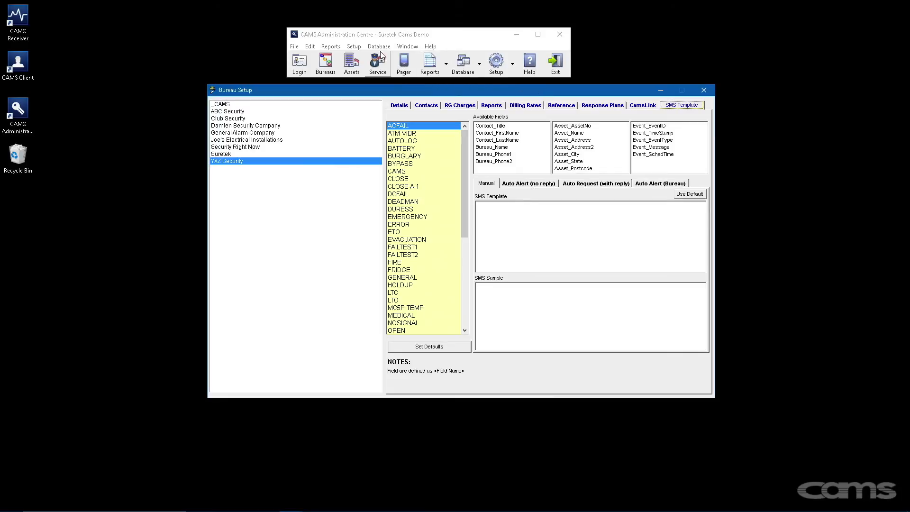
click(354, 46)
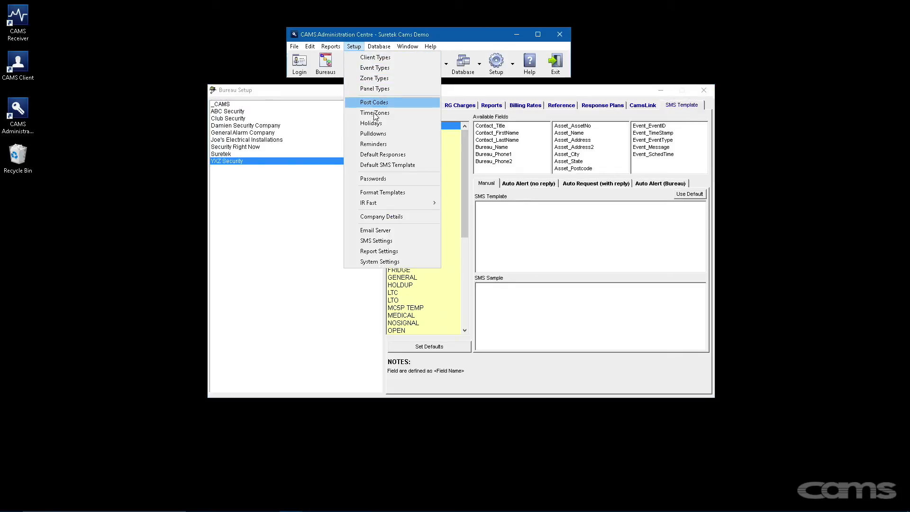
click(383, 166)
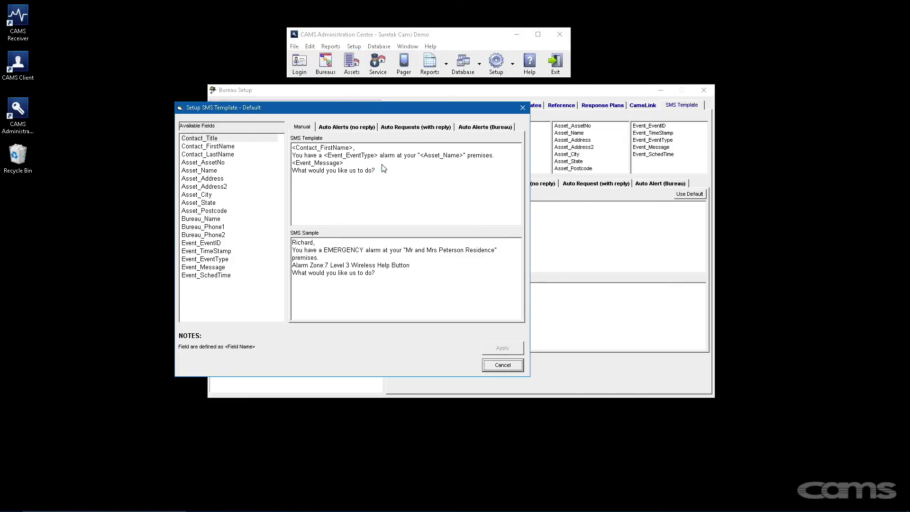
click(357, 127)
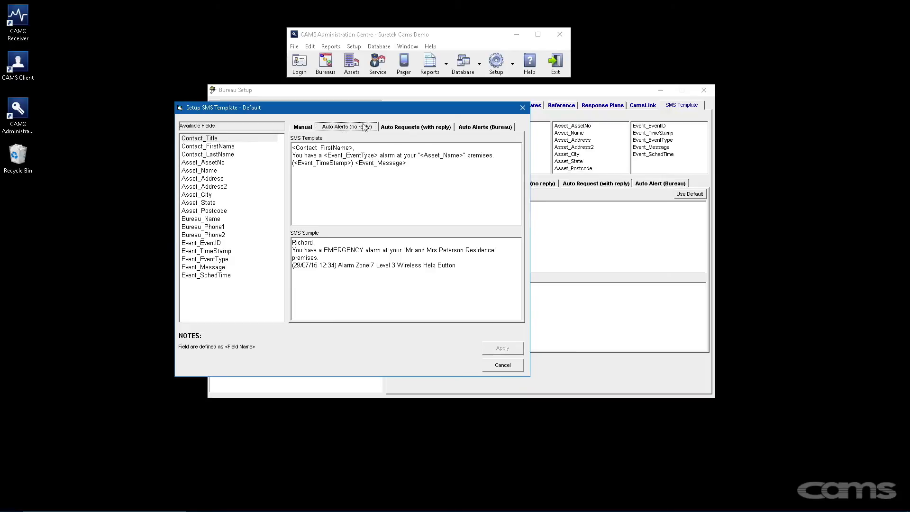
click(391, 127)
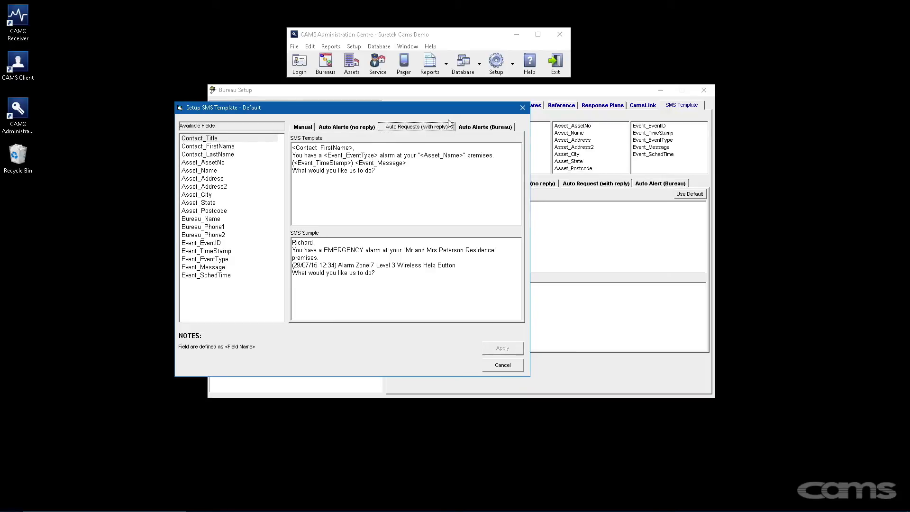
click(466, 127)
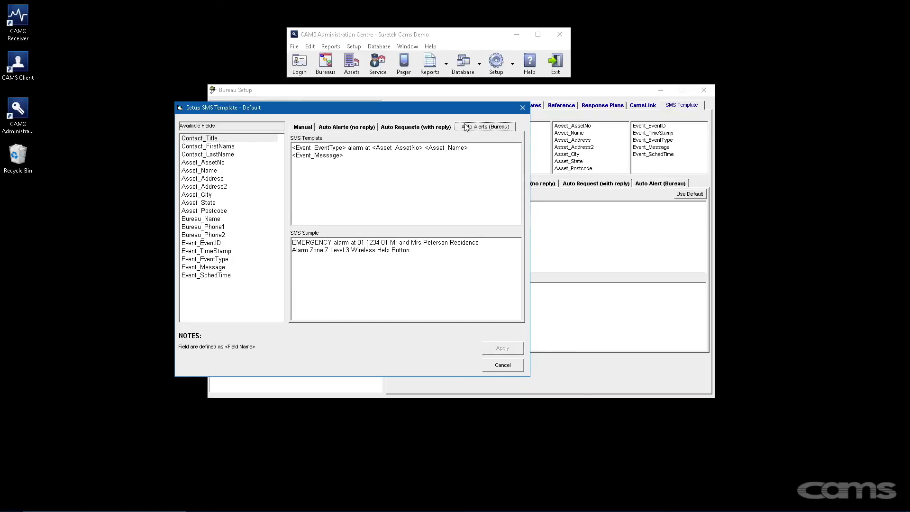
click(522, 109)
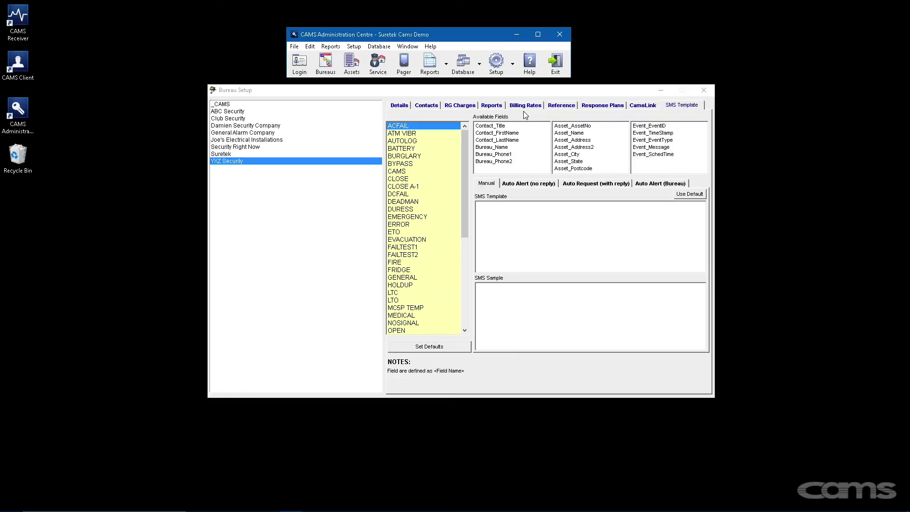
- Insert Contact_Title, Contact_FirstName, Bureau_Name, Asset_Name, Event_TimeStamp and Event_EventType into the manual template
double_click(500, 126)
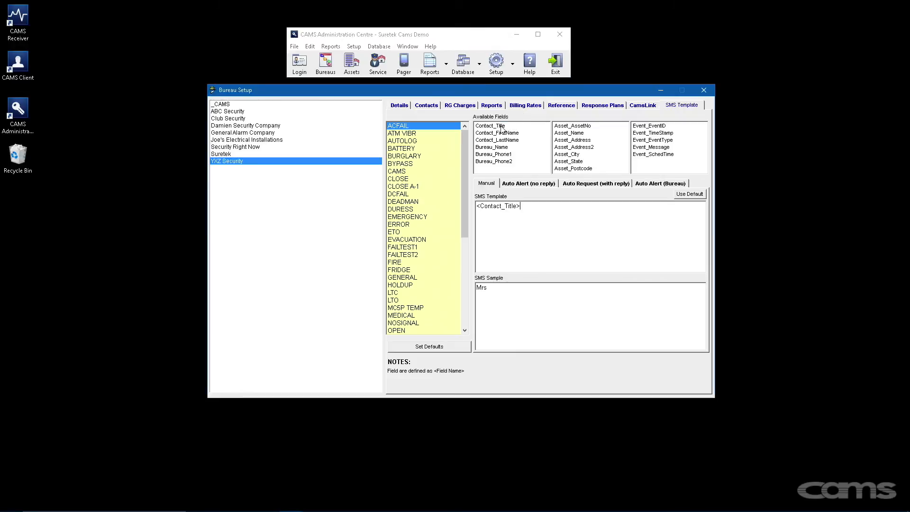
double_click(503, 133)
double_click(495, 148)
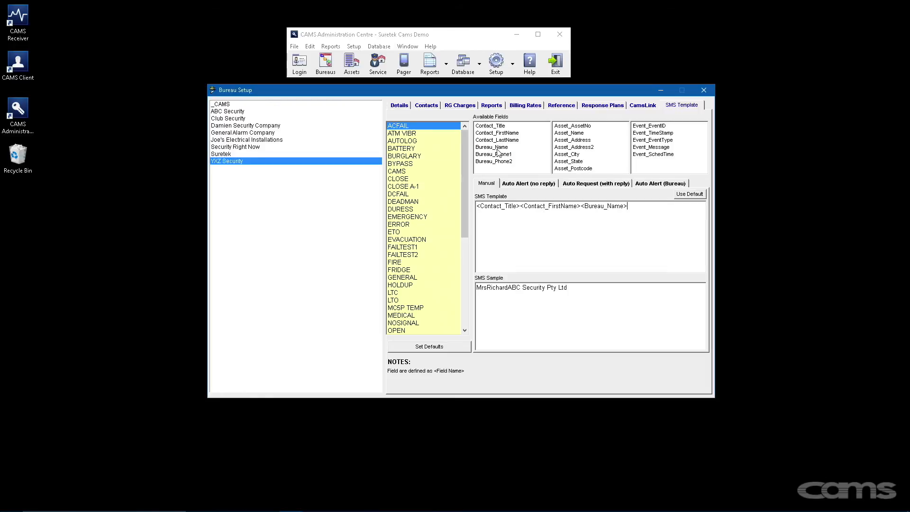
double_click(568, 134)
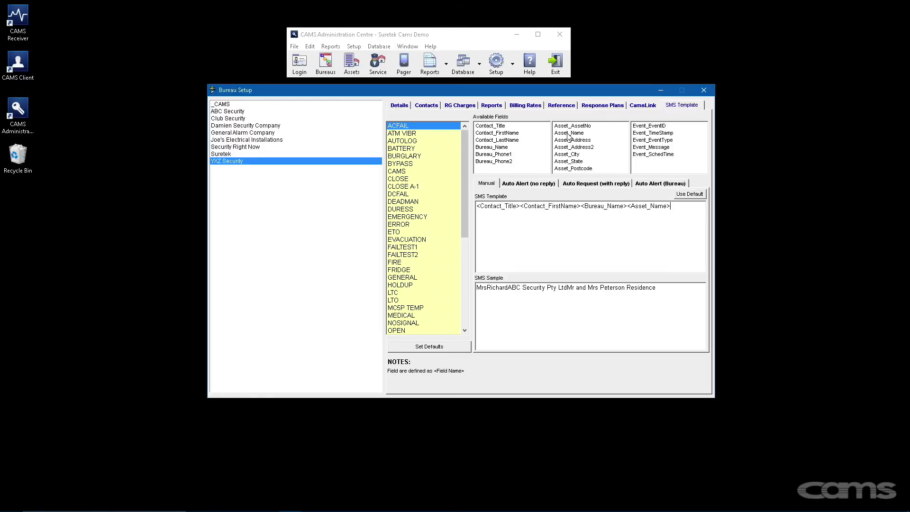
double_click(645, 133)
click(644, 141)
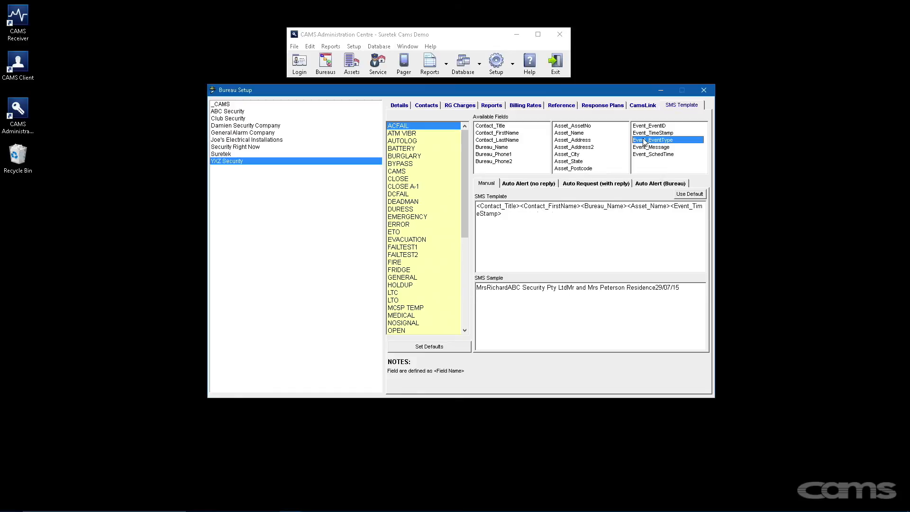
double_click(644, 140)
- Add a new line asking the recipient to call the control room's phone number
click(575, 220)
key(Return)
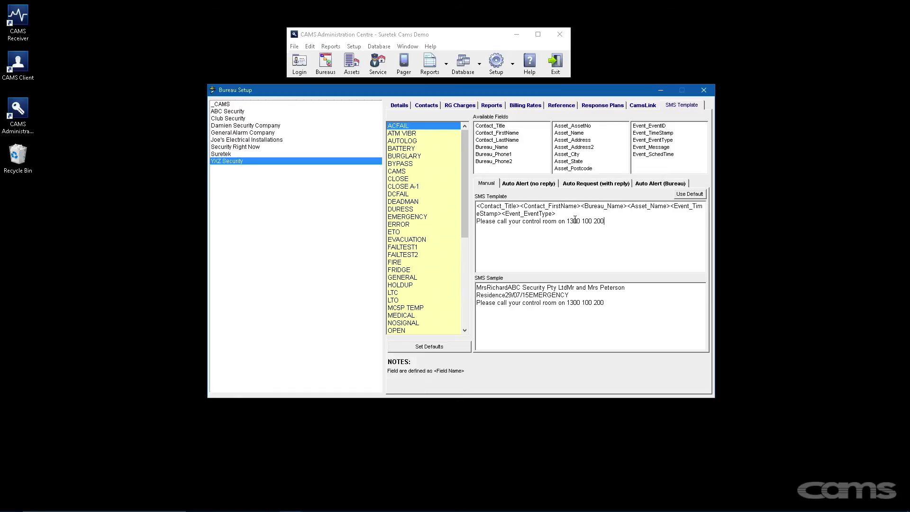
click(526, 186)
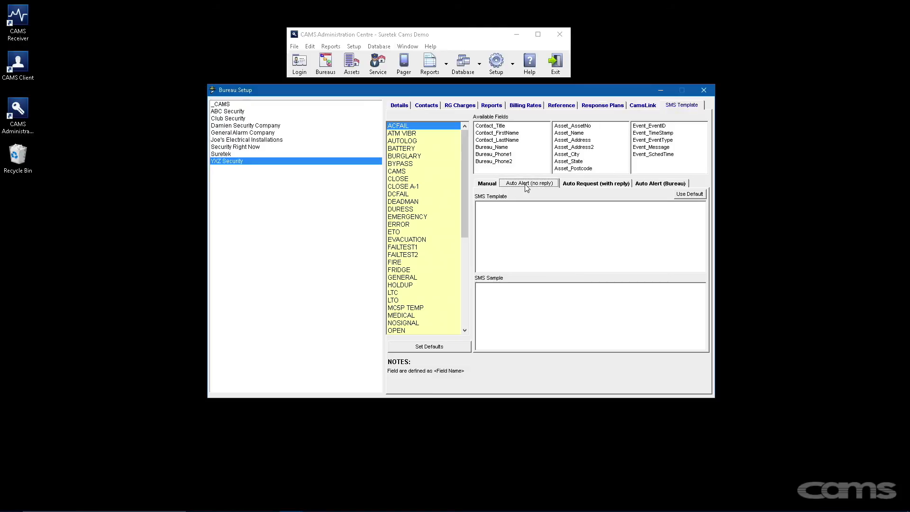
- Review the Auto Request and Auto Alert (Bureau) templates, billing rates and contacts, then reopen the Manual template
click(575, 186)
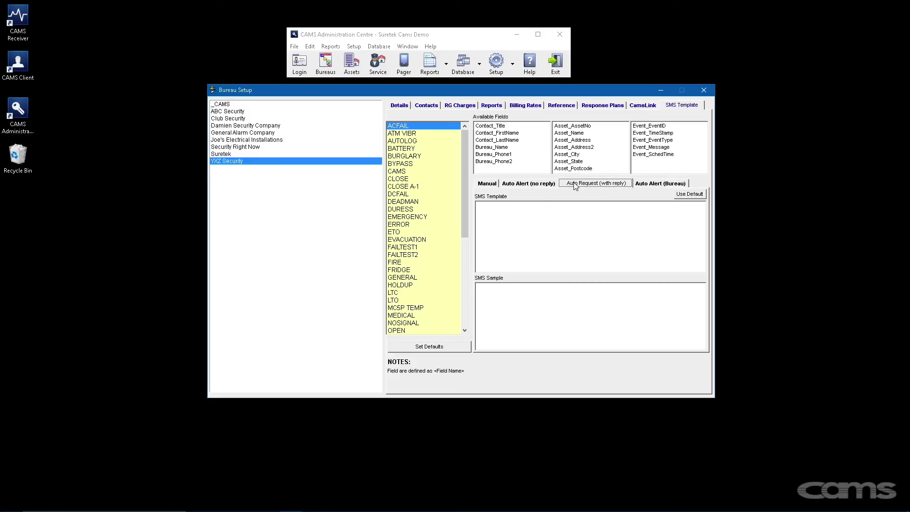
click(643, 186)
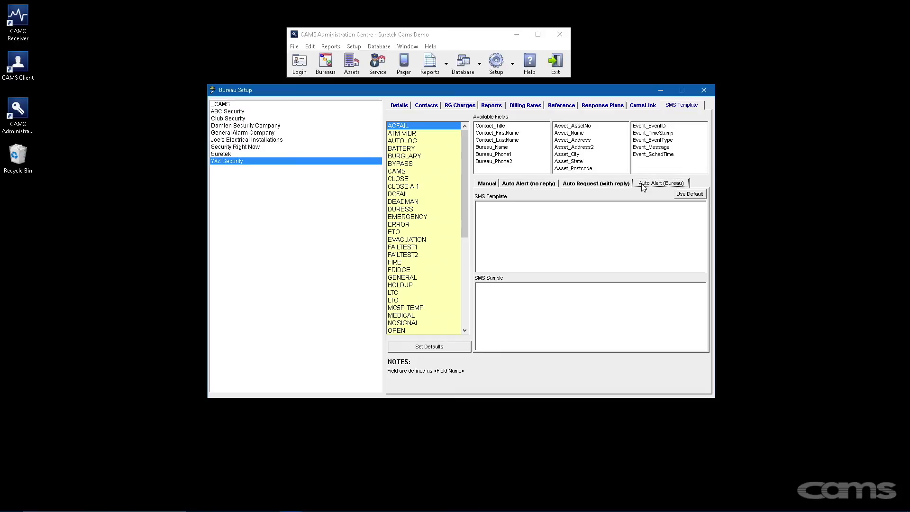
click(459, 106)
click(433, 107)
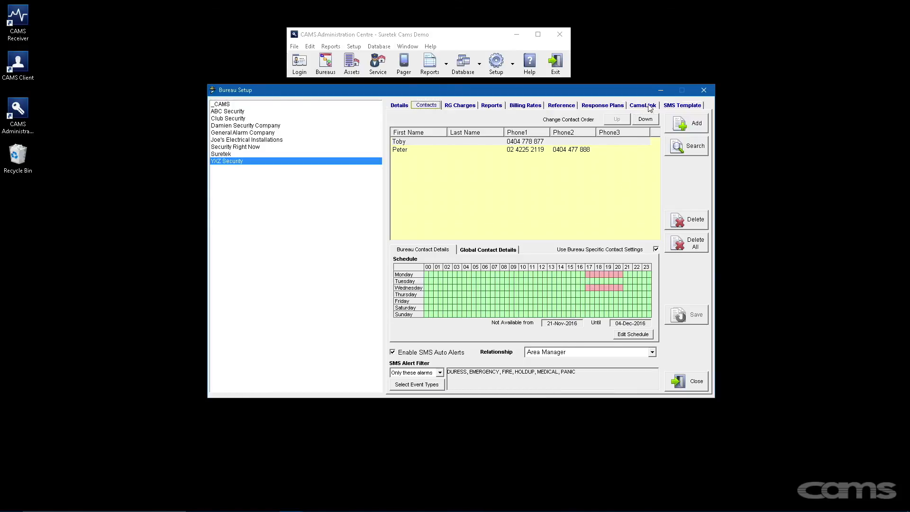
click(667, 105)
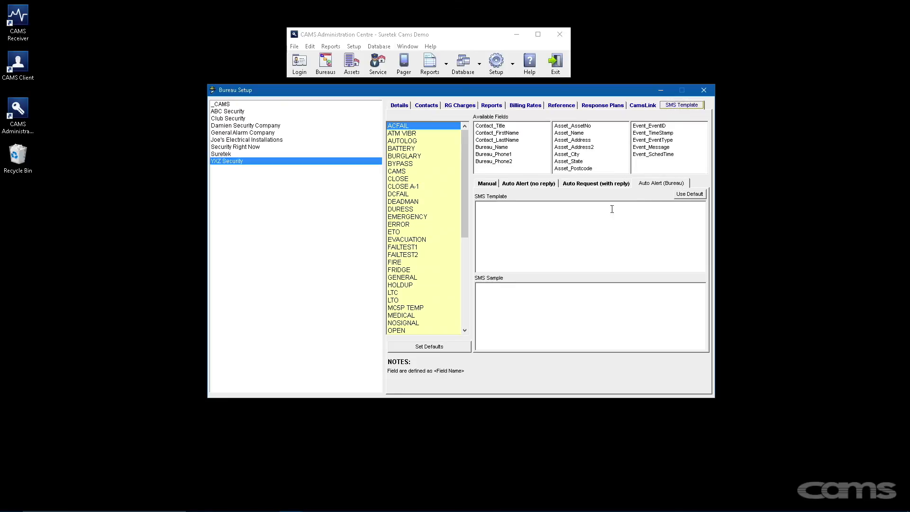
click(488, 183)
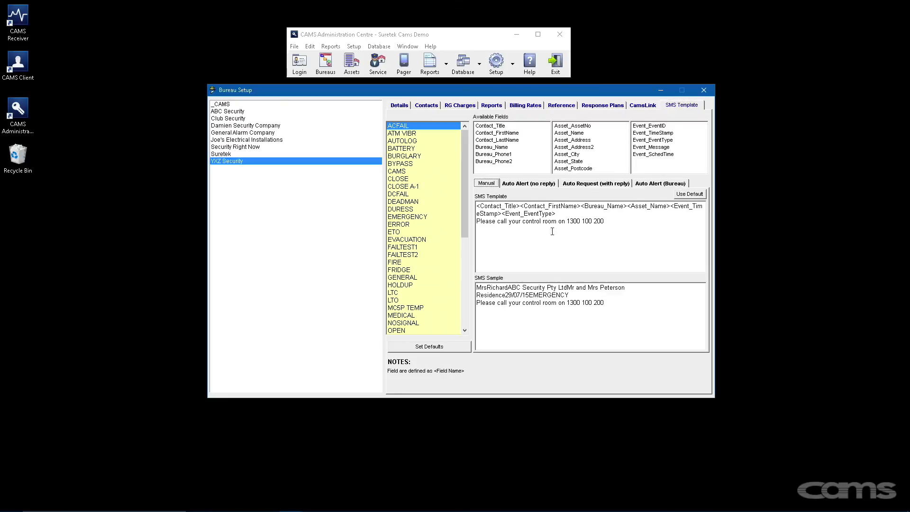
- Copy the Manual template text into the Auto Alert (Bureau) template and save the bureau on Details
drag(609, 235, 477, 206)
key(ctrl+c)
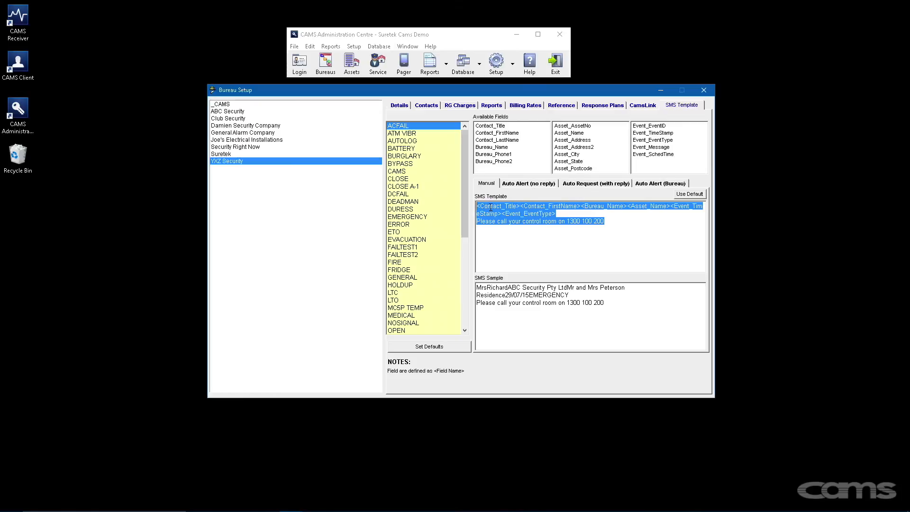
right_click(491, 209)
click(513, 238)
click(637, 185)
right_click(595, 216)
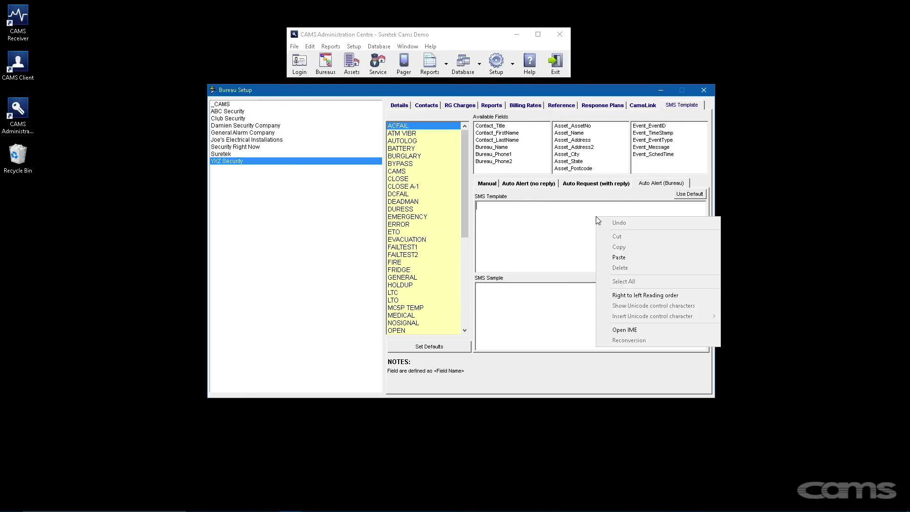
click(617, 260)
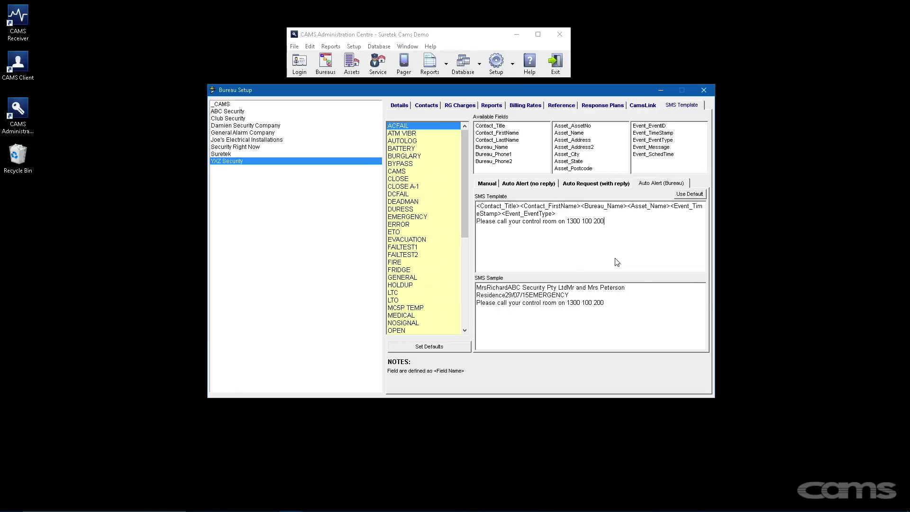
click(406, 109)
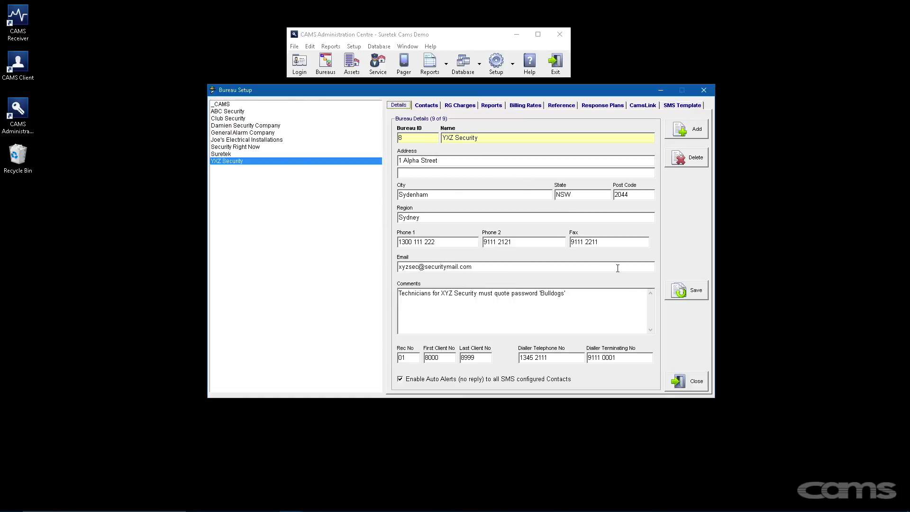
click(683, 293)
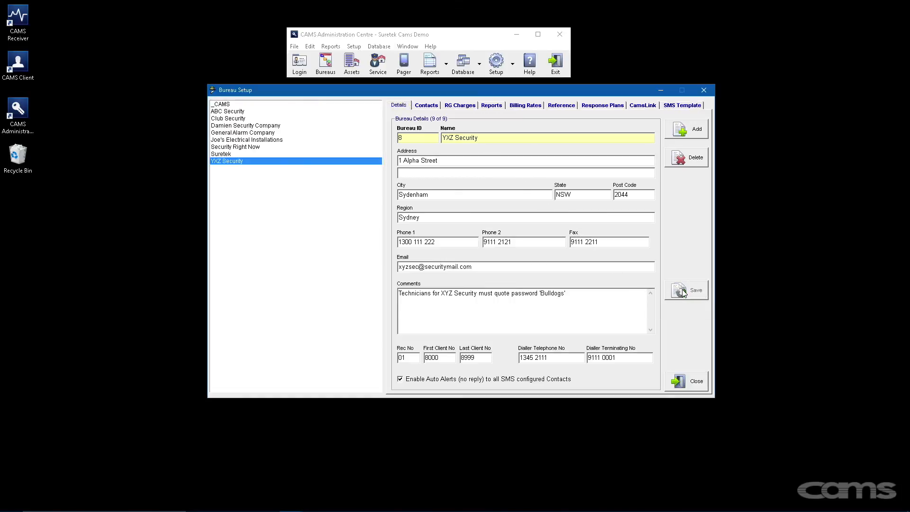